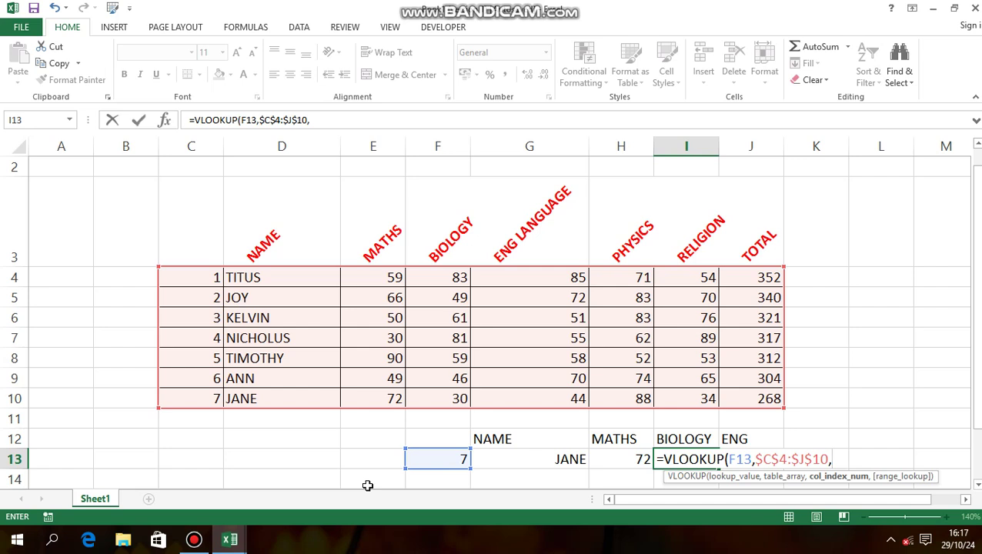
Complete the BIOLOGY lookup formula in I13 as =VLOOKUP(F13,$C$4:$J$10,4,0)
text(,)
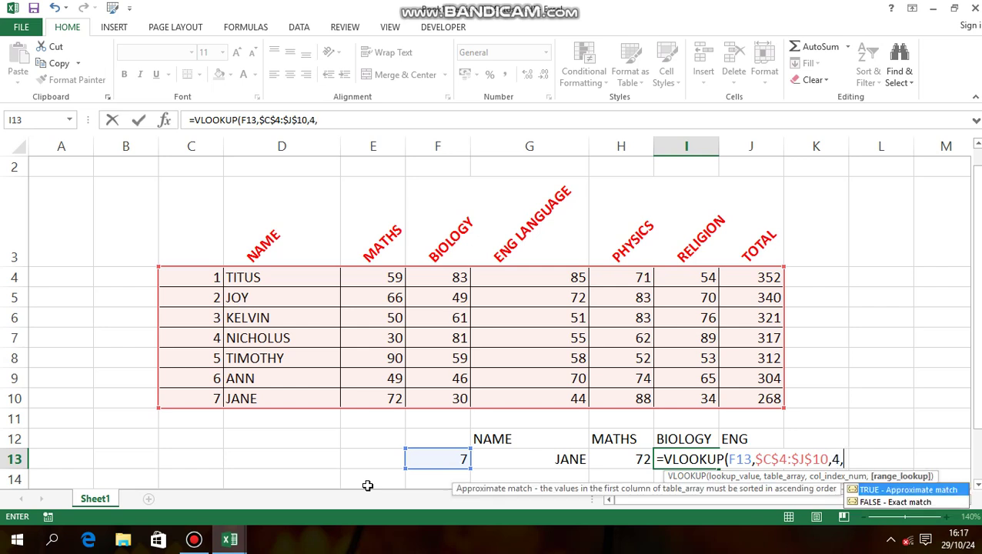
text(0))
key(Return)
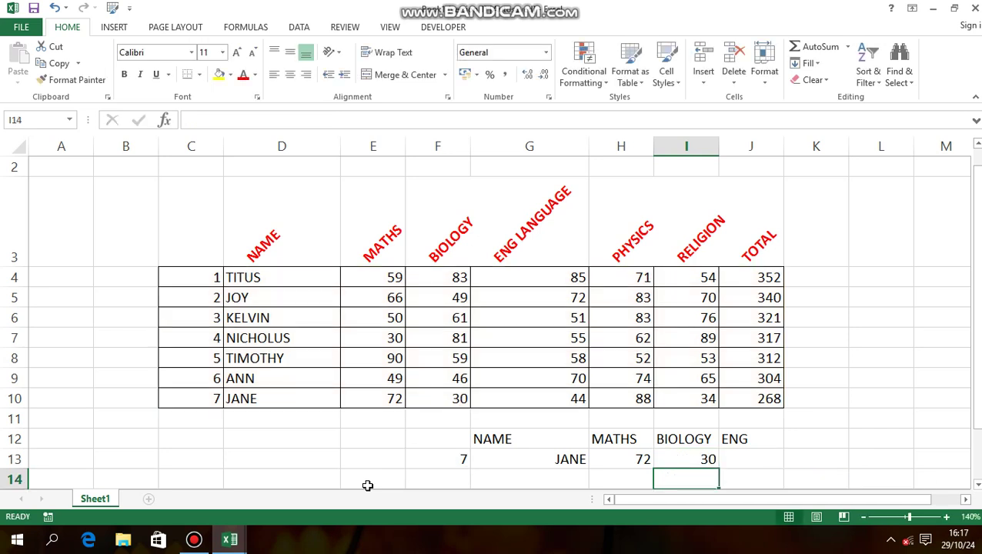
Test the lookup row by choosing number 5 and then number 2 in cell F13
scroll(620, 349, down, 1)
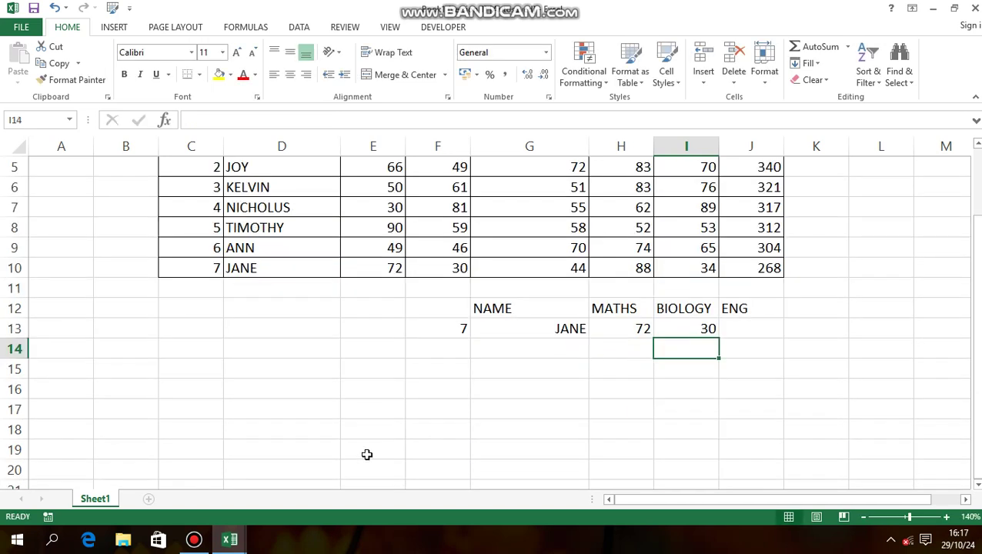
click(439, 329)
click(477, 330)
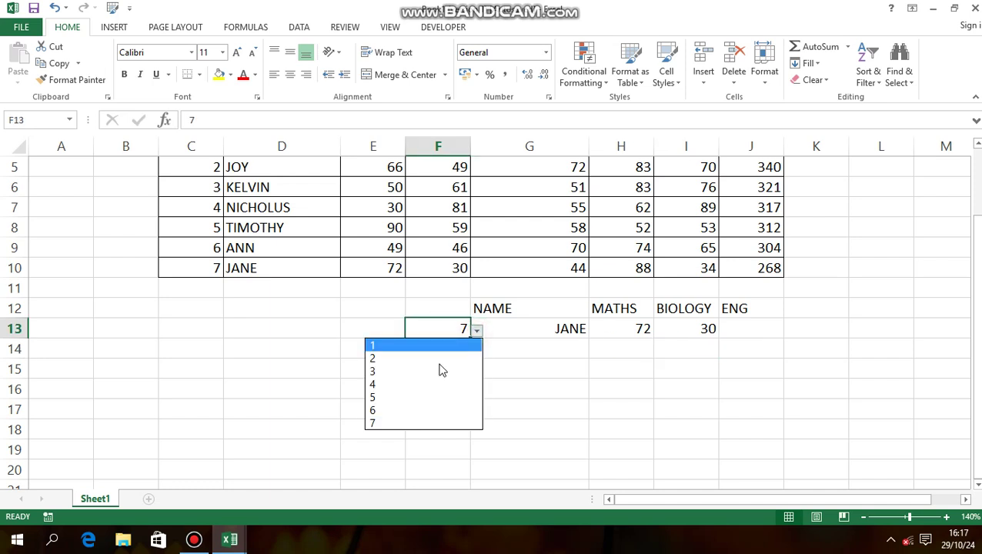
click(407, 394)
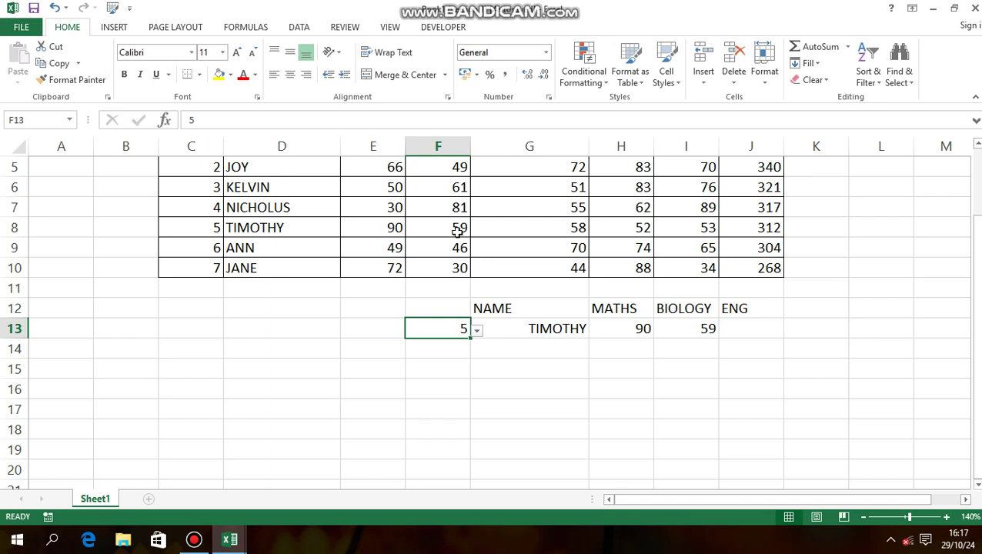
scroll(457, 231, up, 2)
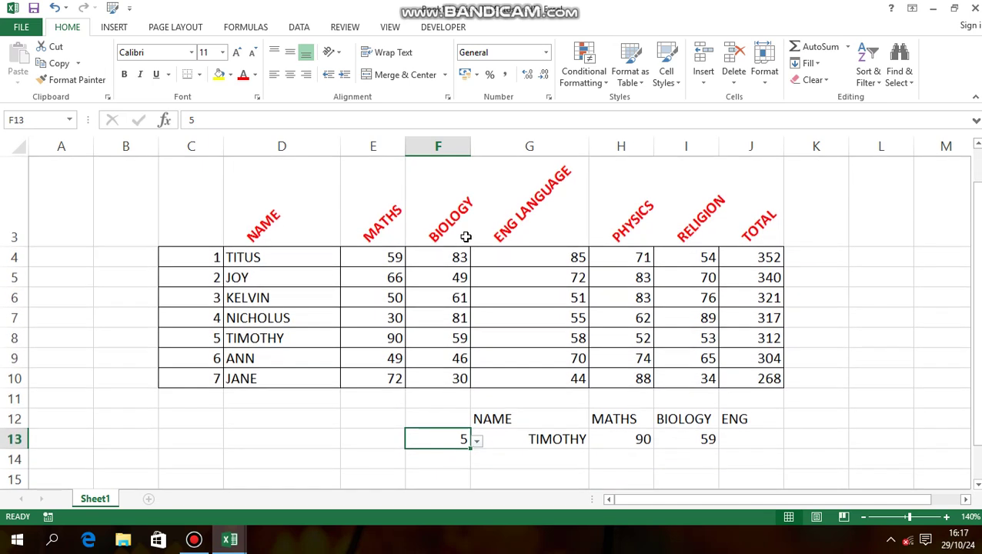
scroll(466, 237, down, 1)
scroll(465, 238, up, 1)
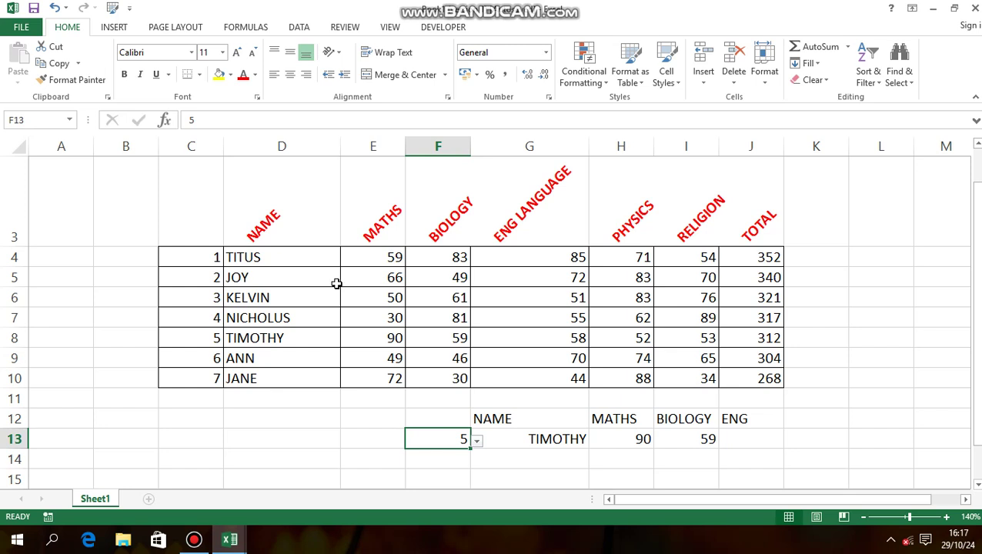
click(477, 442)
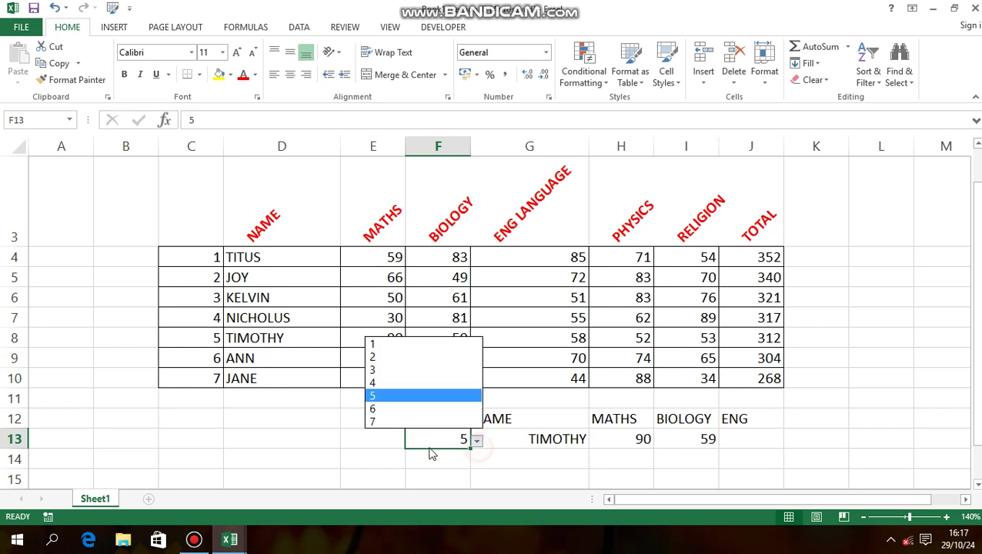
click(373, 358)
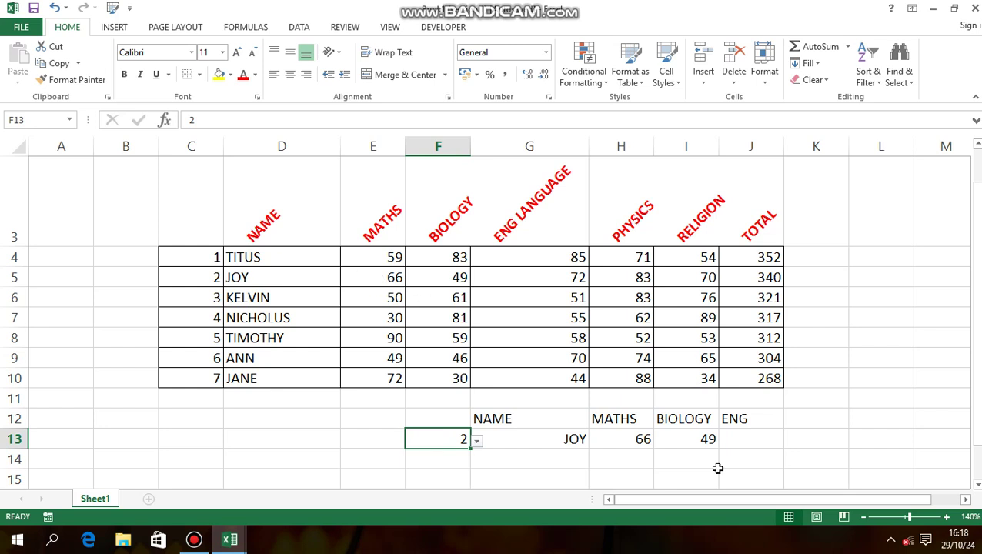
Enter the formula =VLOOKUP(F13,$C$4:$J$10,5,0) in J13 below the ENG heading
click(752, 416)
key(Return)
text(=)
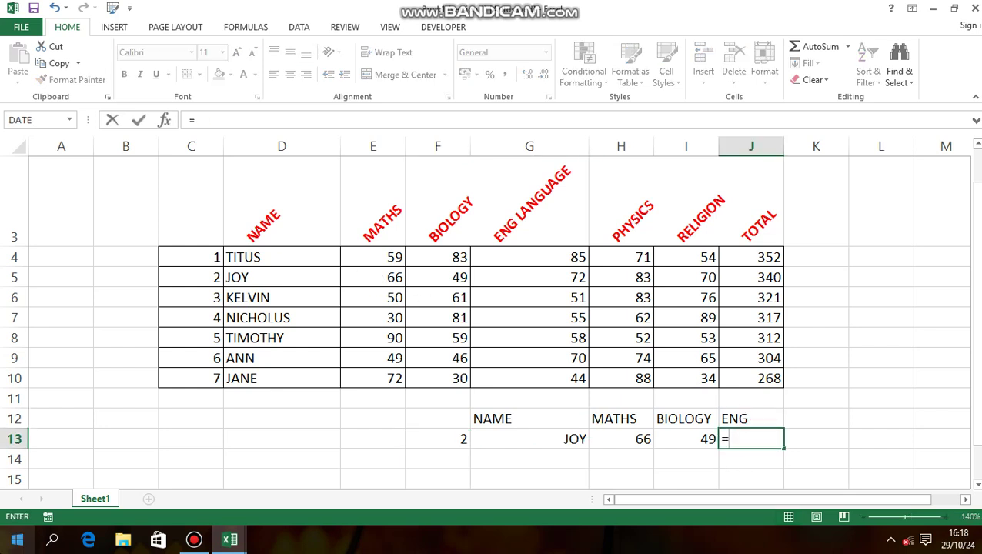
text(VL)
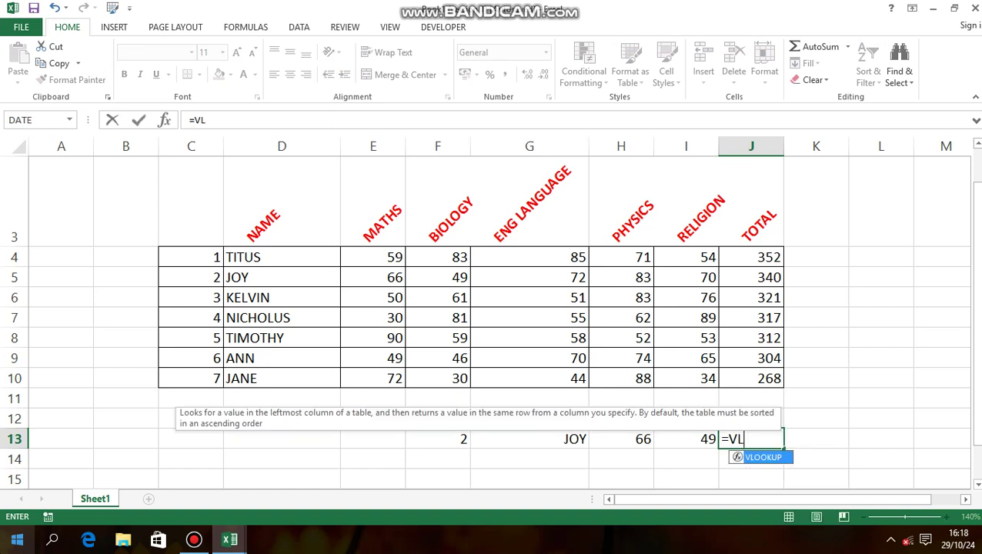
text(OOKUP)
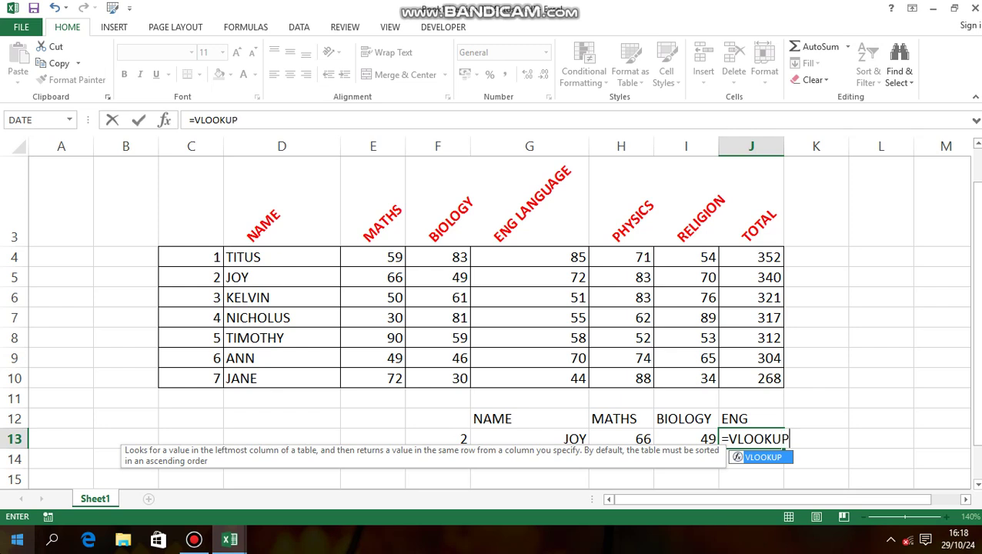
text(()
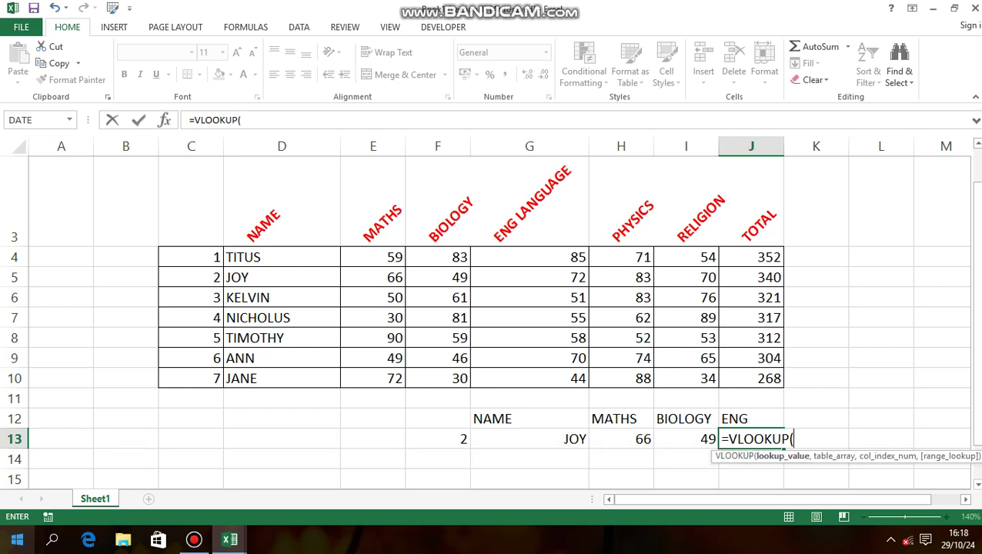
click(457, 444)
text(,)
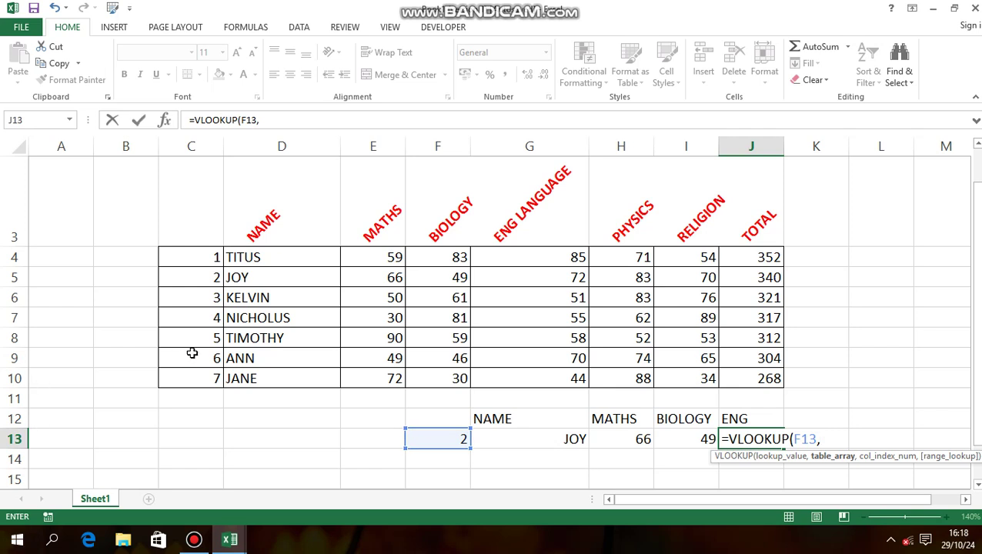
click(201, 260)
drag(379, 246, 761, 377)
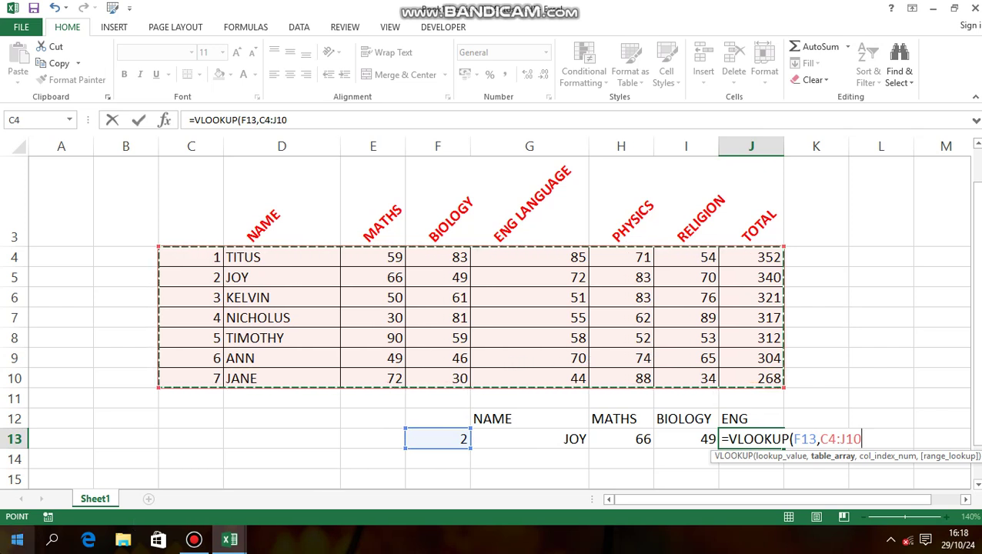
key(F4)
text(,5)
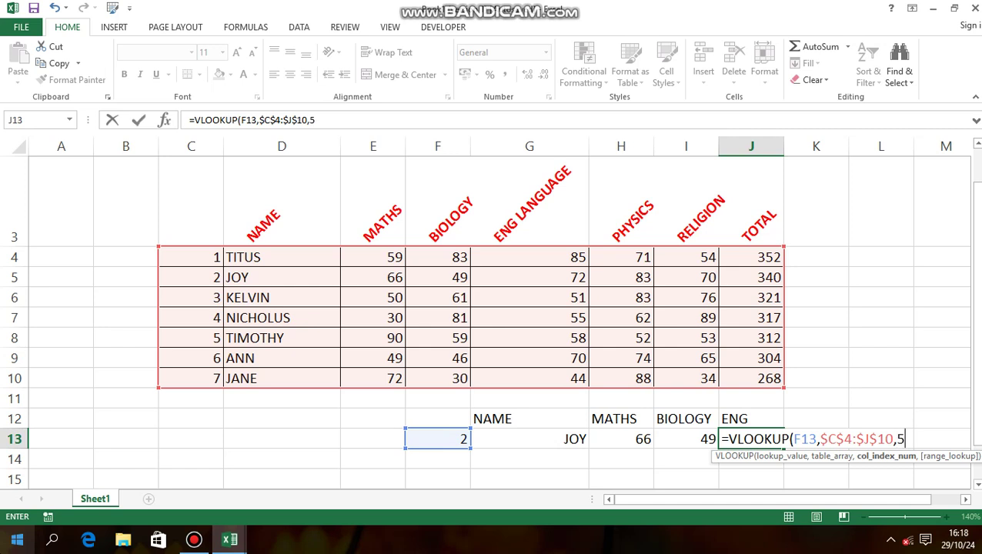
text(,0))
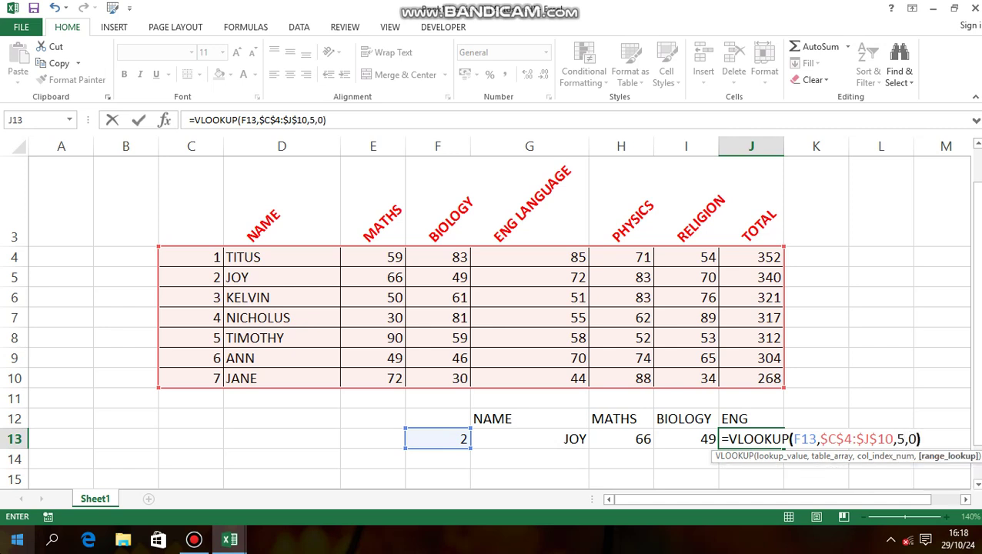
key(Return)
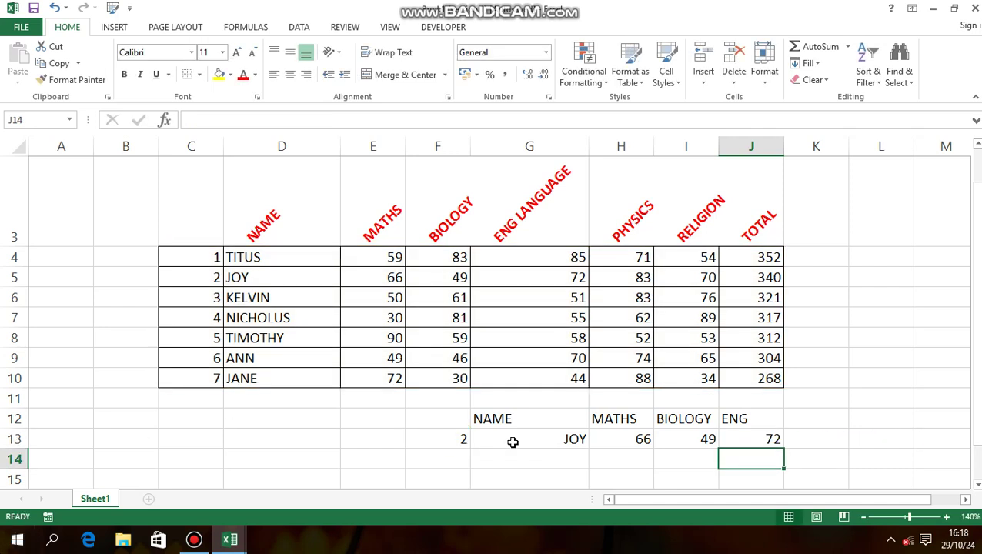
Check the ENG lookup by setting F13 to 1 and then to 6
click(824, 435)
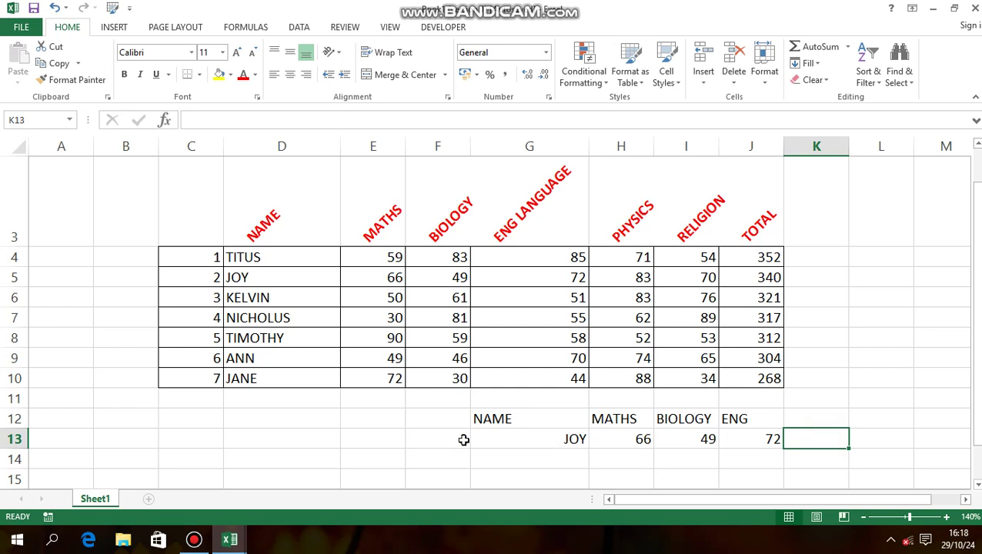
click(464, 440)
click(478, 442)
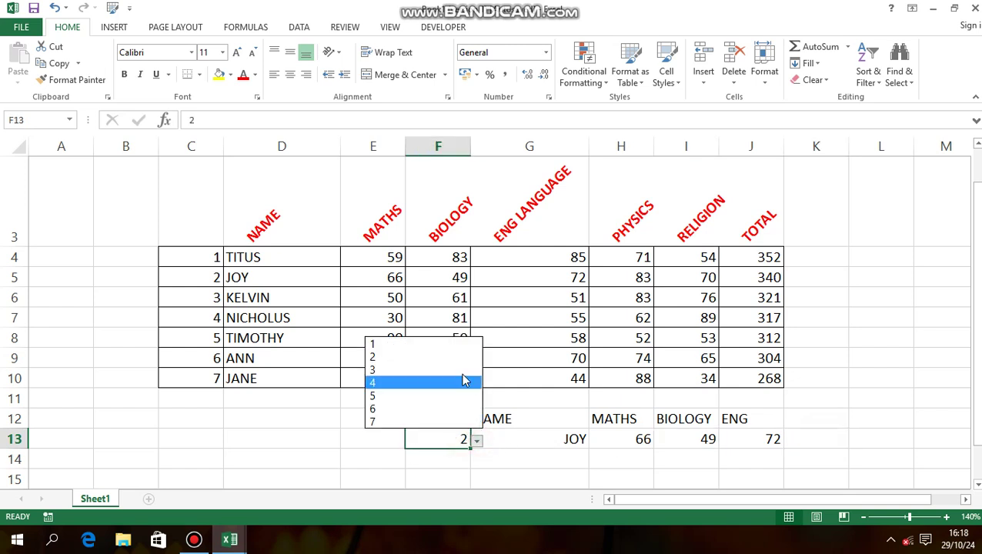
click(420, 344)
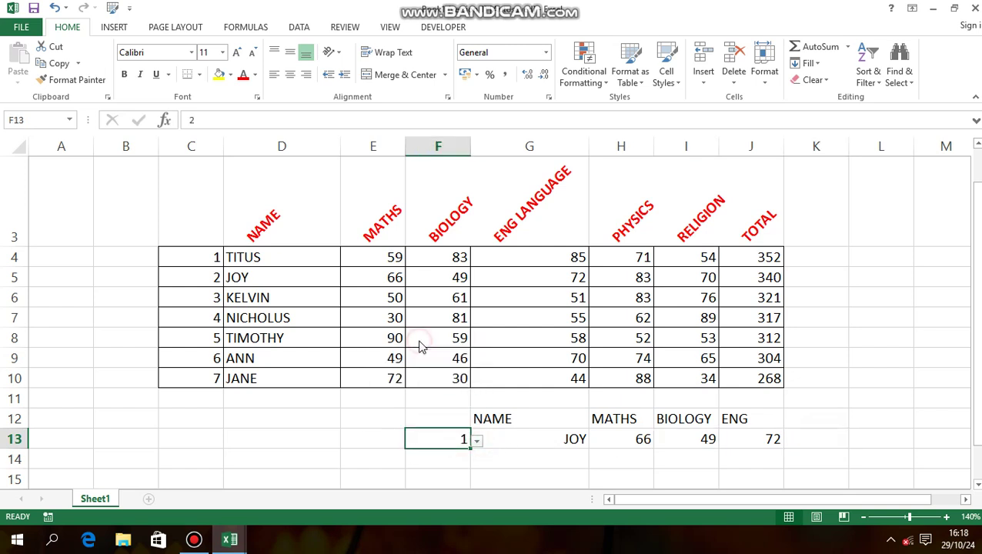
click(477, 441)
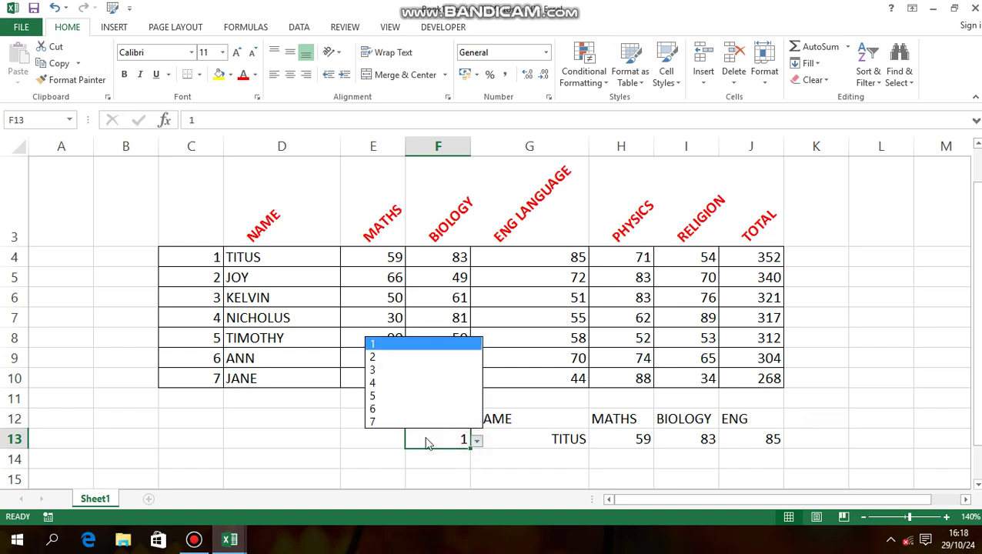
click(406, 411)
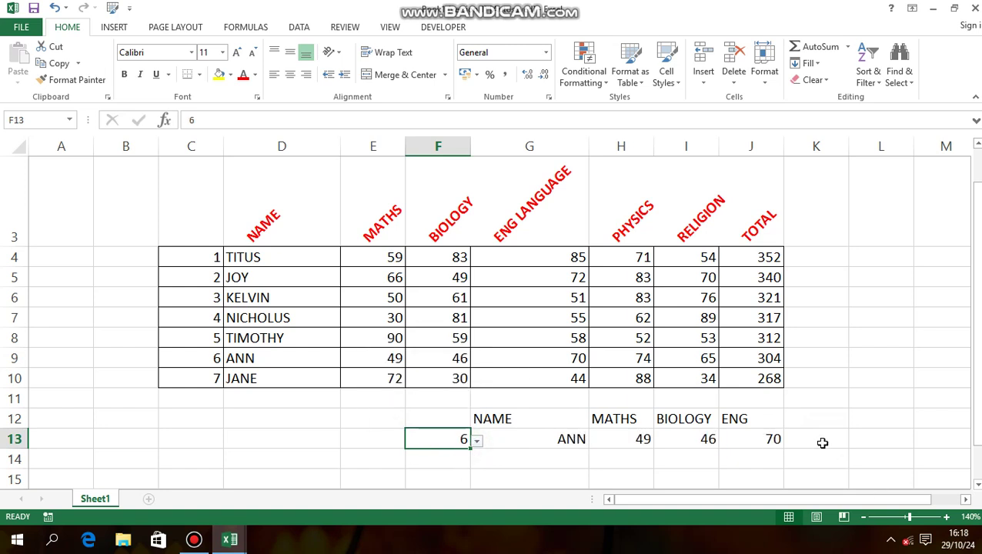
Add the heading PHYSICS in K12, beside the ENG heading of the lookup row
click(810, 423)
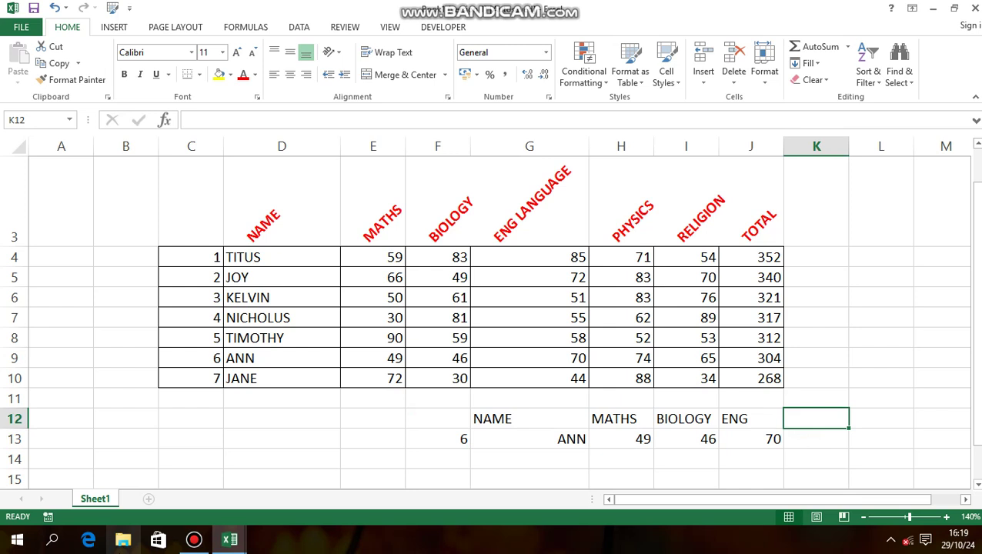
text(PHY)
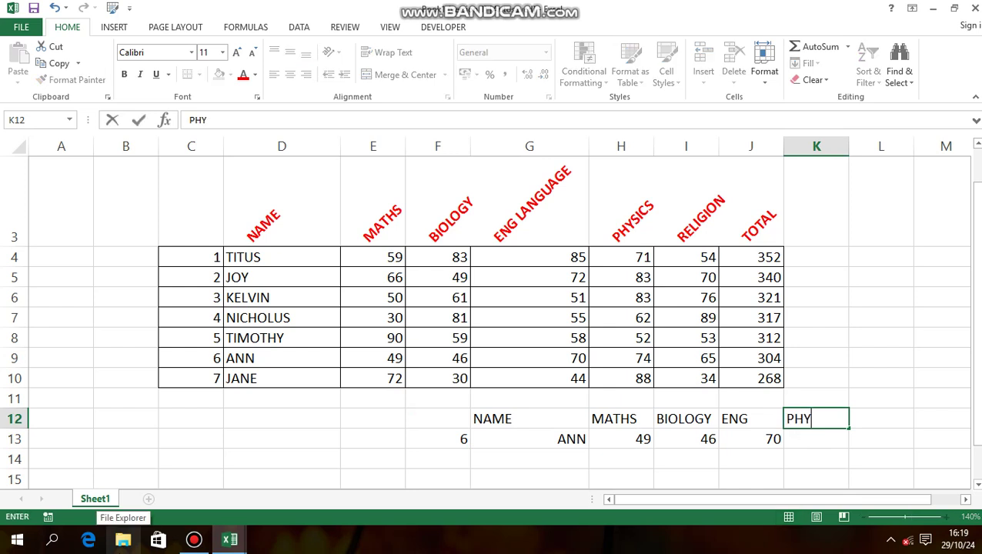
text(SICS)
key(Return)
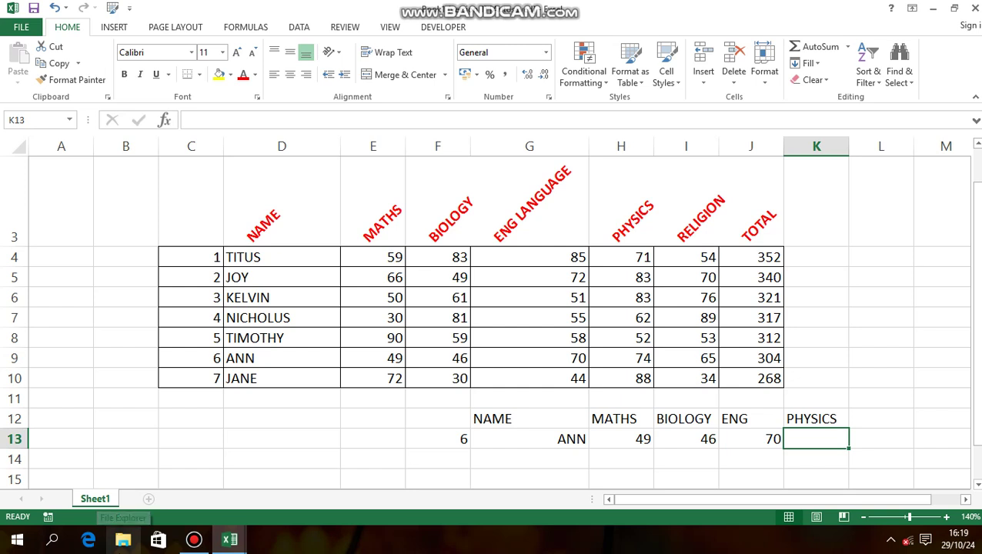
Enter the formula =VLOOKUP(F13,$C$4:$J$10,6,0) in K13 below the PHYSICS heading
text(=VL)
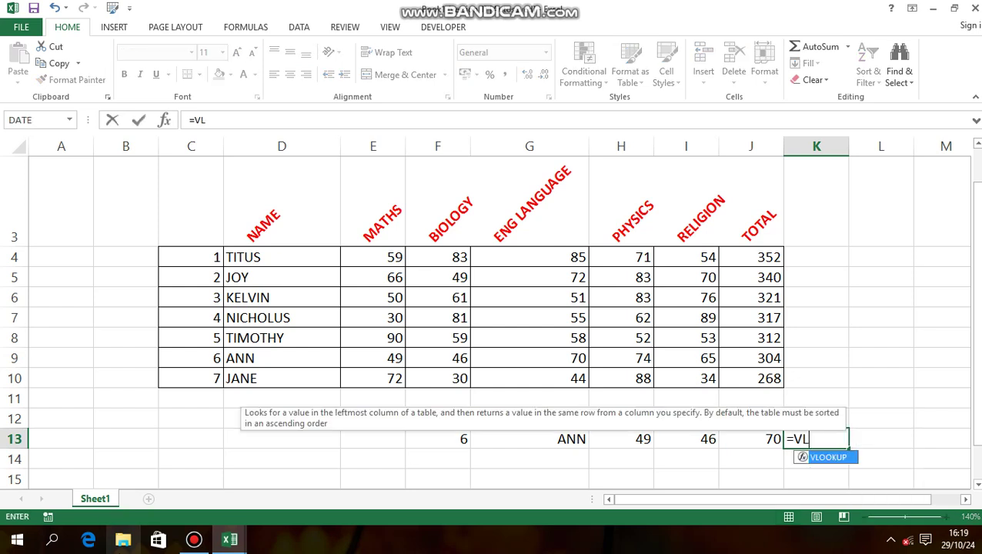
text(OOKUP)
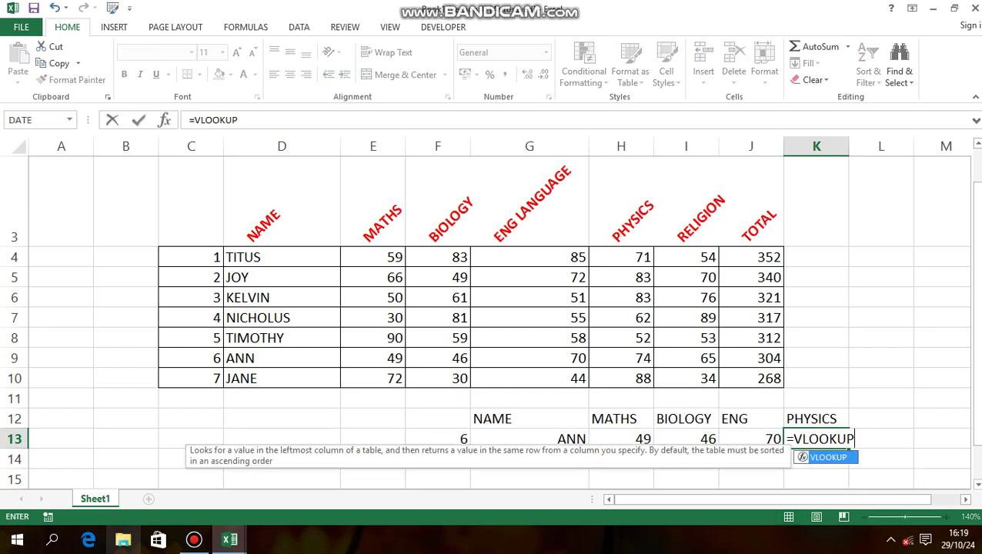
text(()
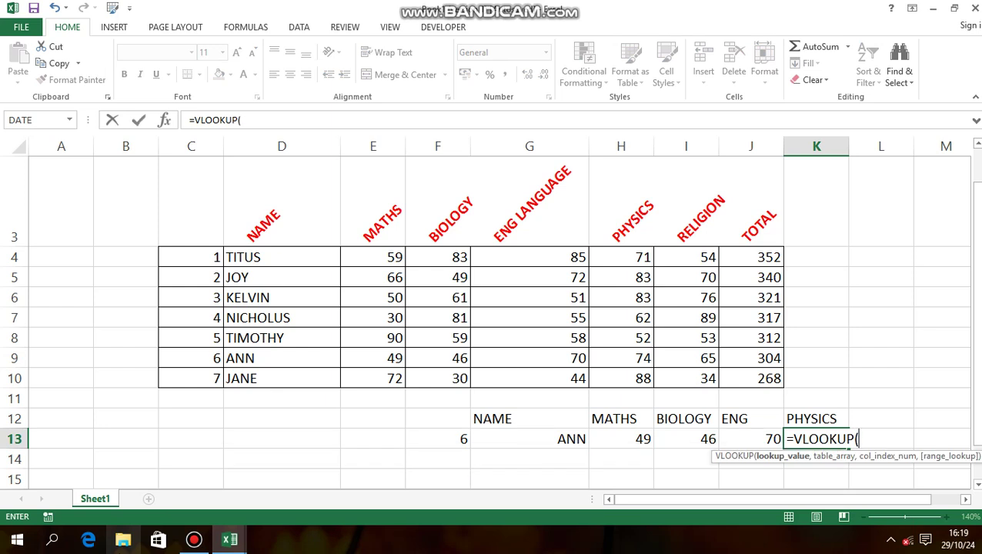
click(436, 433)
text(,)
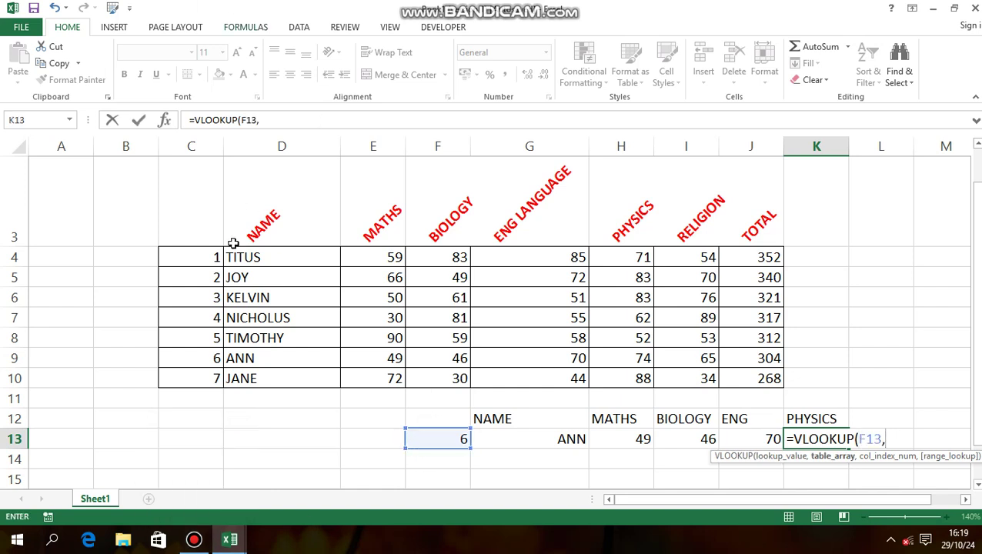
drag(210, 257, 750, 374)
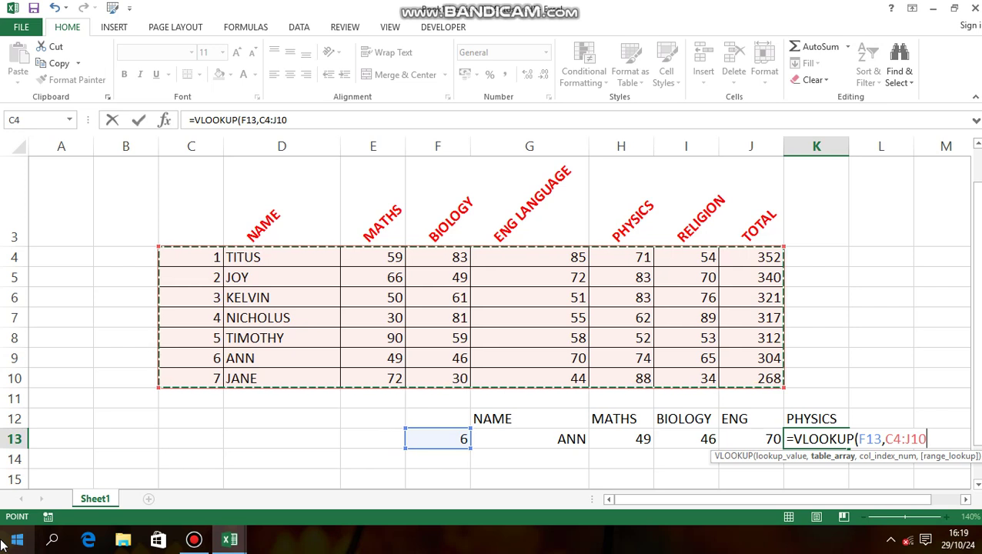
key(F4)
text(,6)
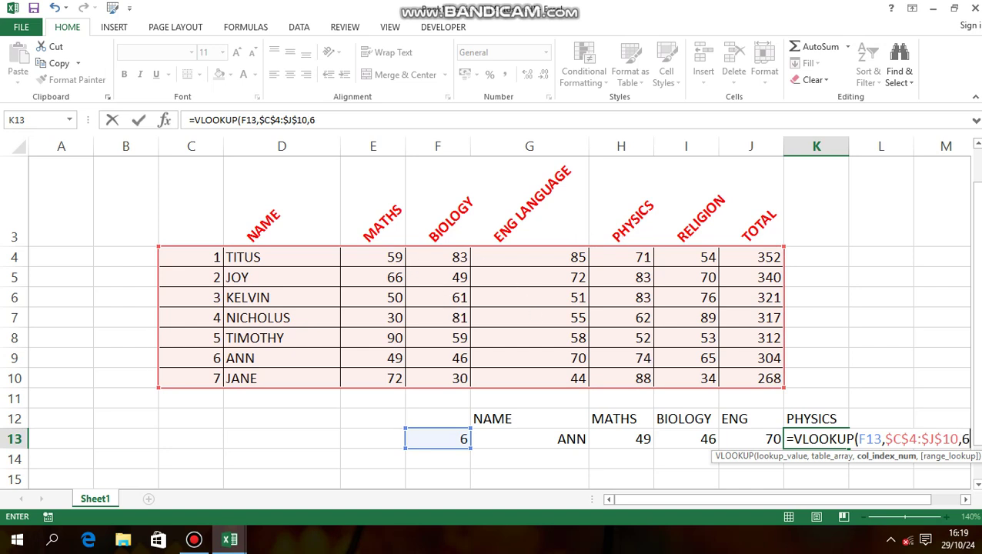
text(,)
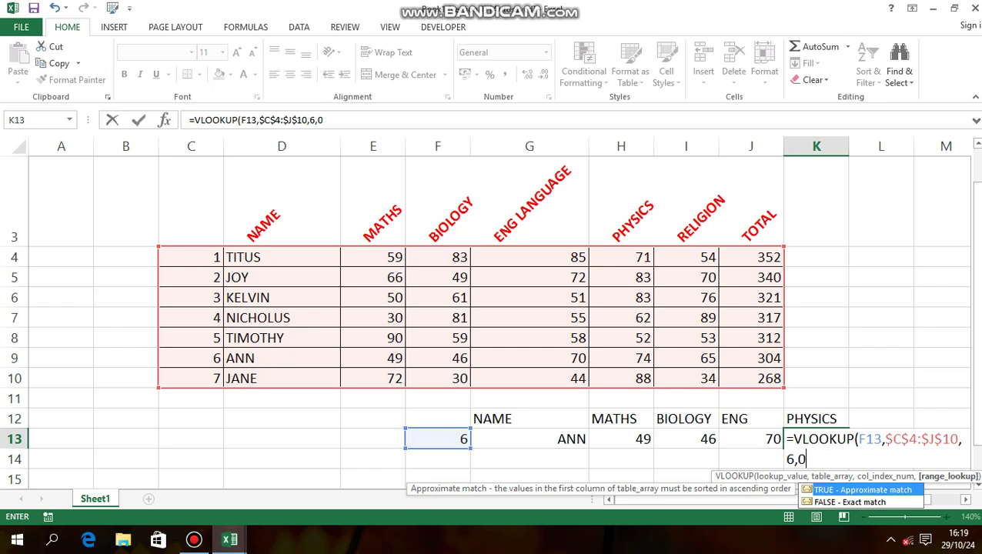
text(0))
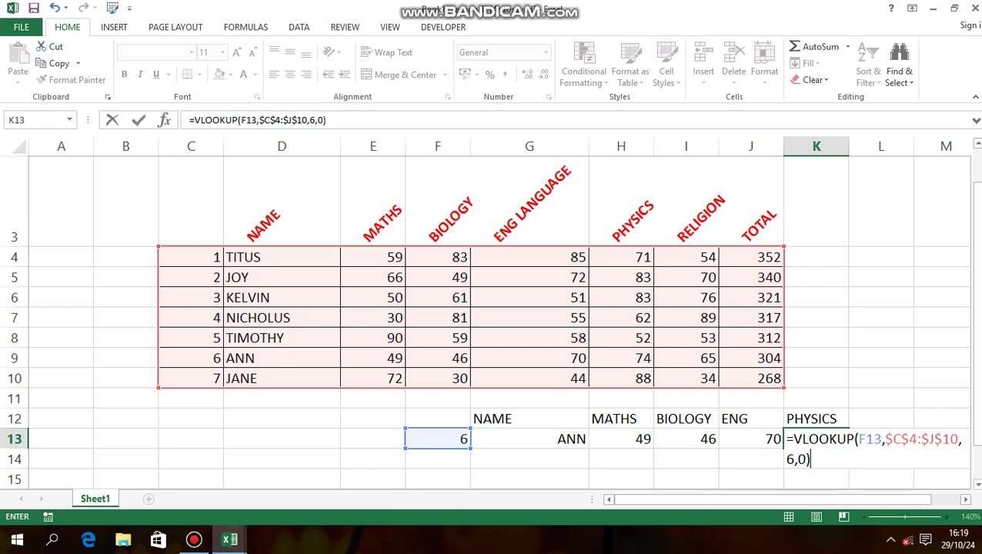
key(Return)
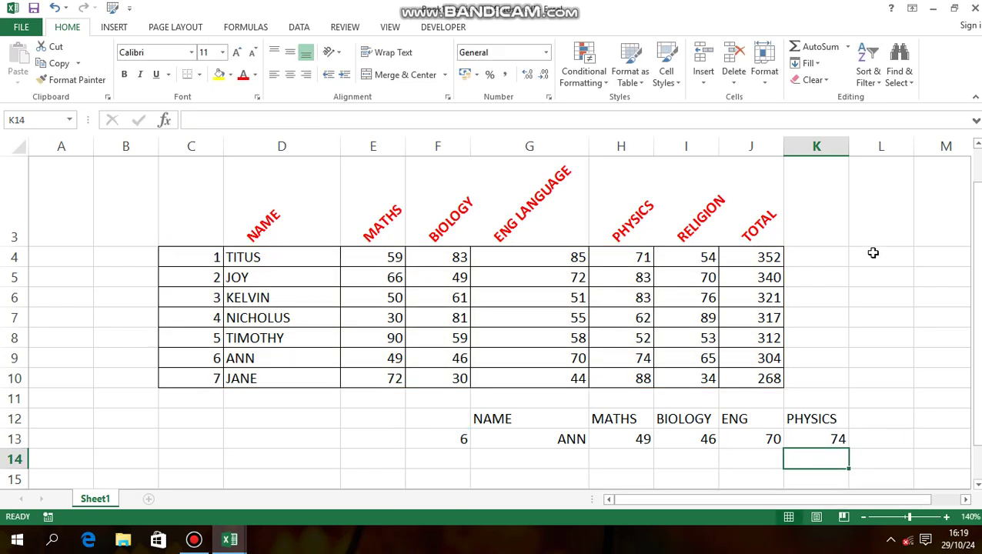
Check the PHYSICS lookup by setting the student number in F13 to 2
scroll(873, 252, down, 1)
scroll(873, 252, up, 1)
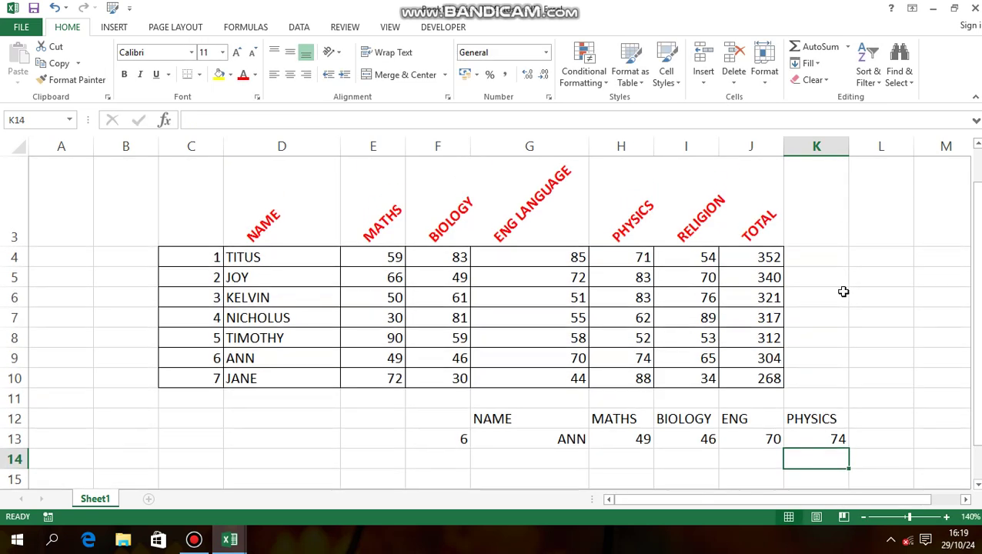
click(818, 438)
click(459, 437)
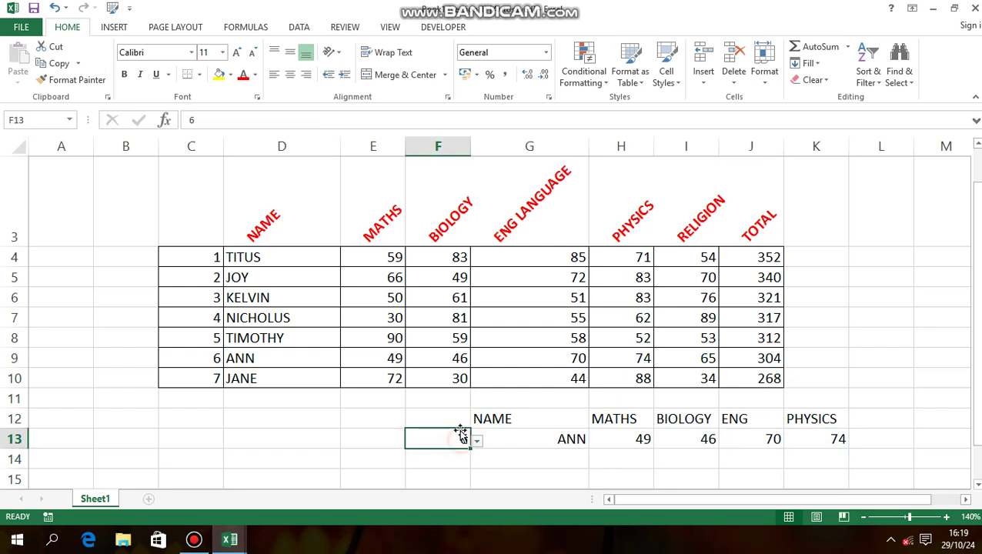
click(477, 441)
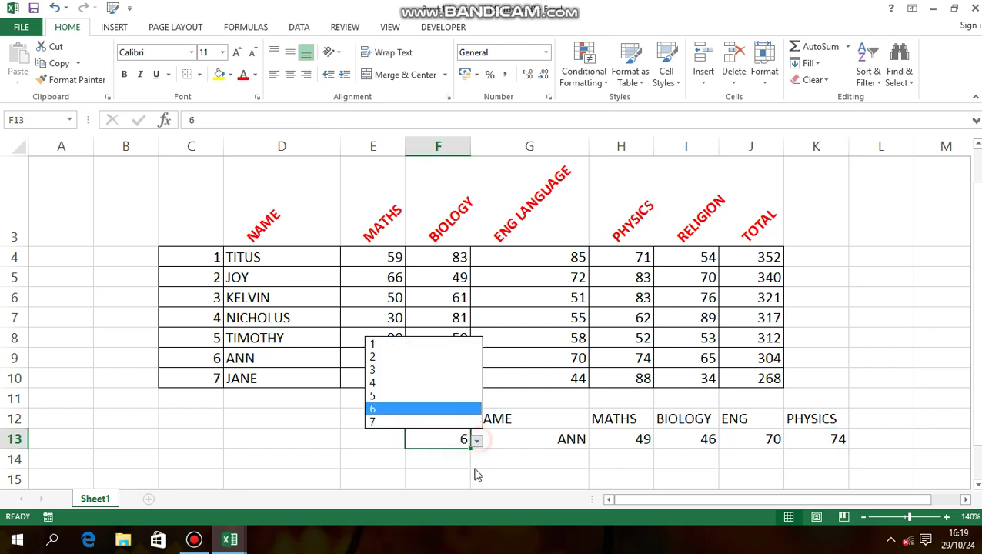
click(405, 358)
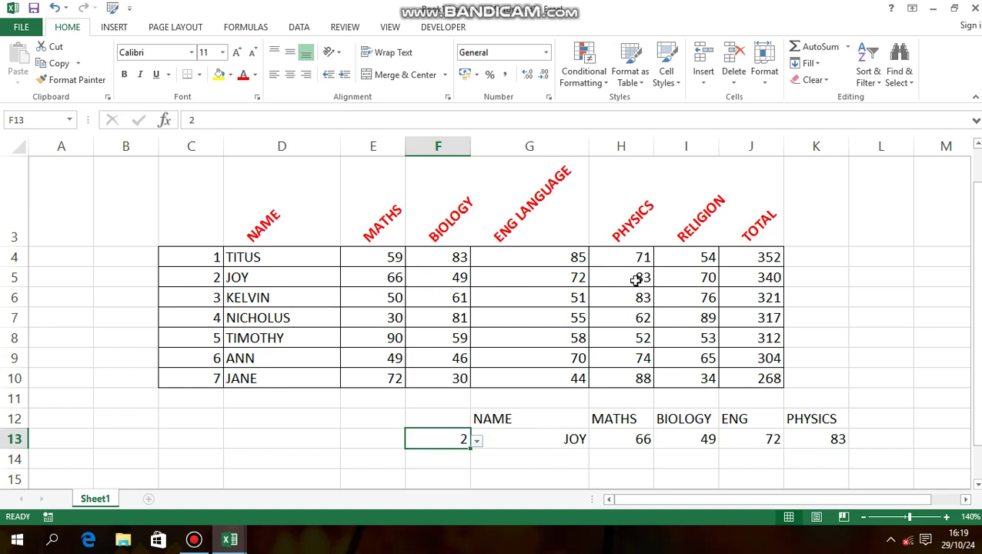
Add the heading RELIGION in L12, beside the PHYSICS heading of the lookup row
click(877, 416)
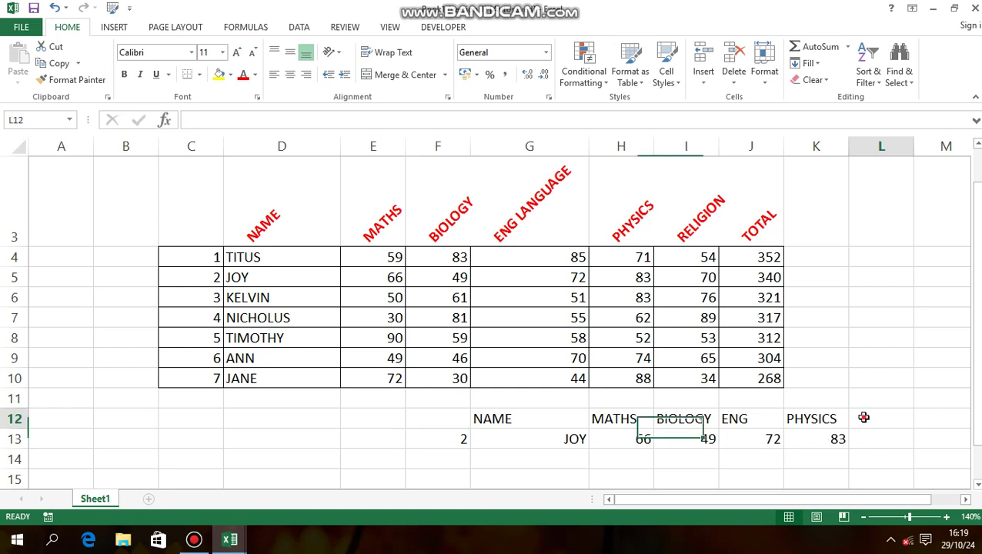
text(R)
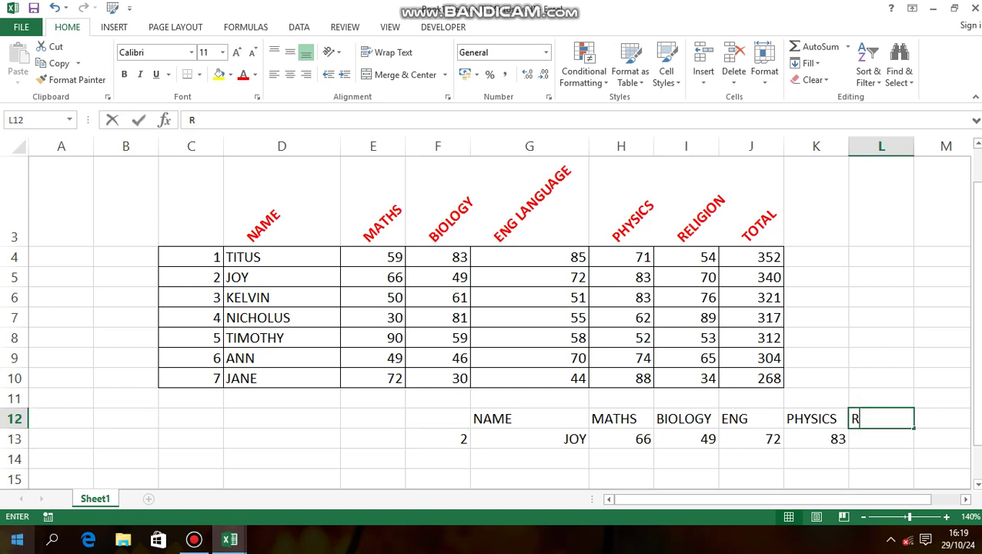
text(ELIGION)
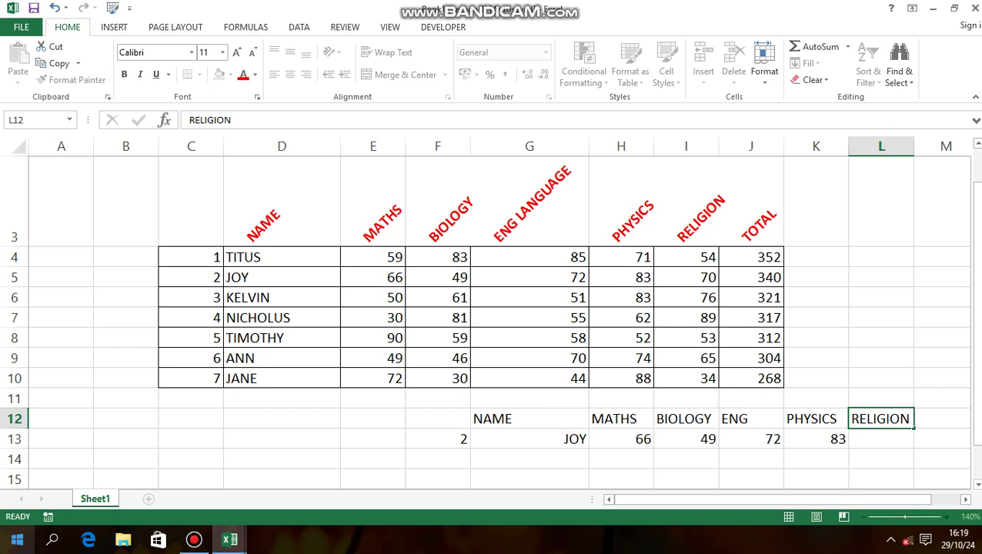
key(Return)
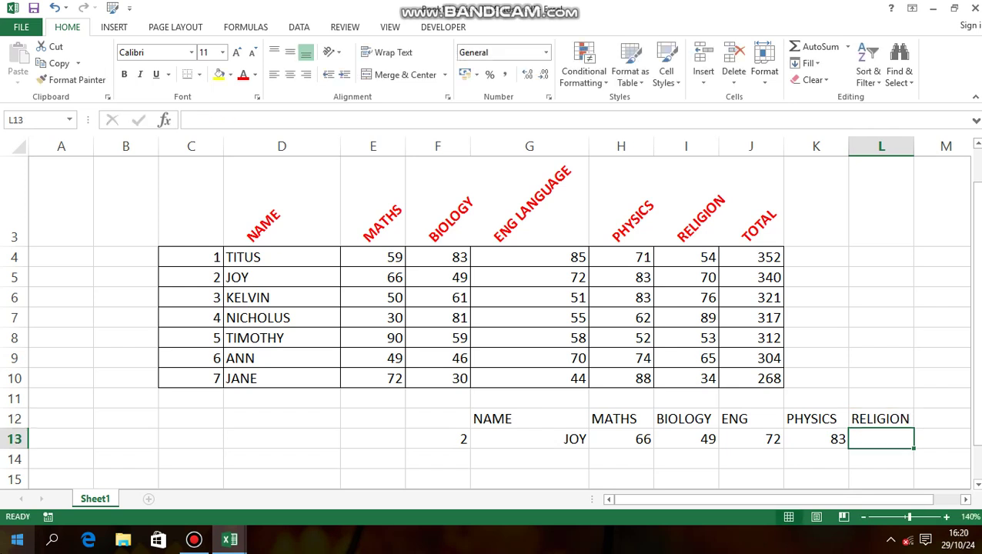
Enter the formula =VLOOKUP(F13,$C$4:$J$10,7,0) in L13 below the RELIGION heading
text(=VLOOKUP()
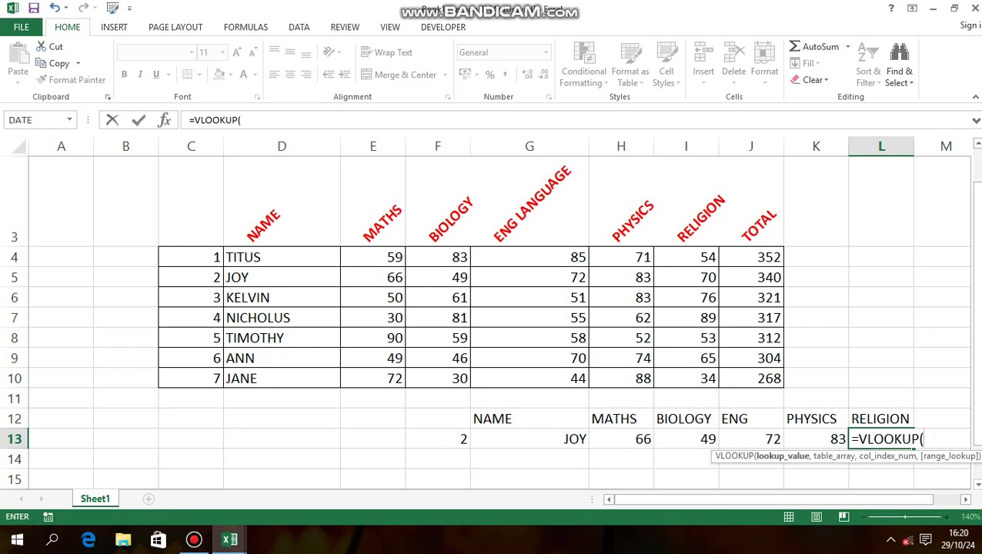
click(430, 438)
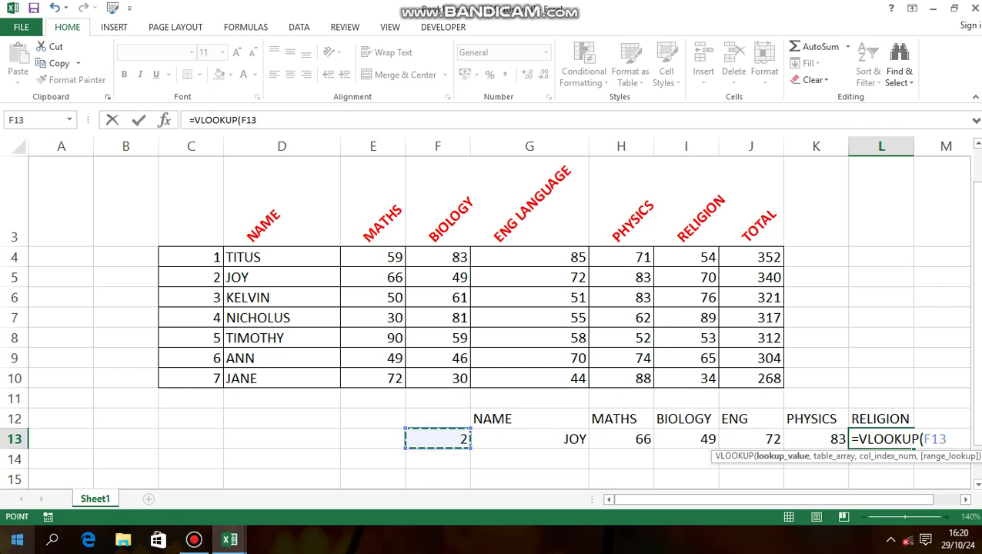
text(,)
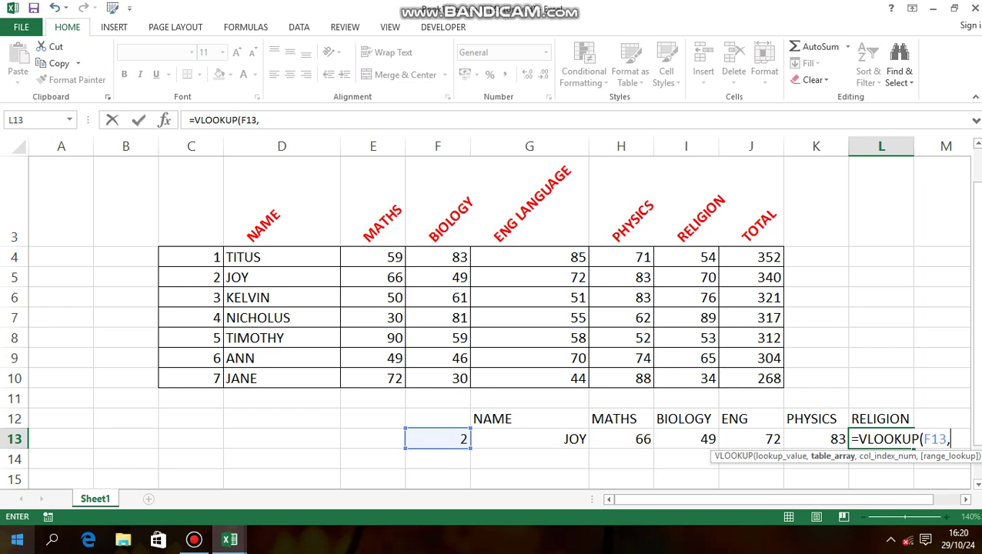
drag(180, 256, 736, 377)
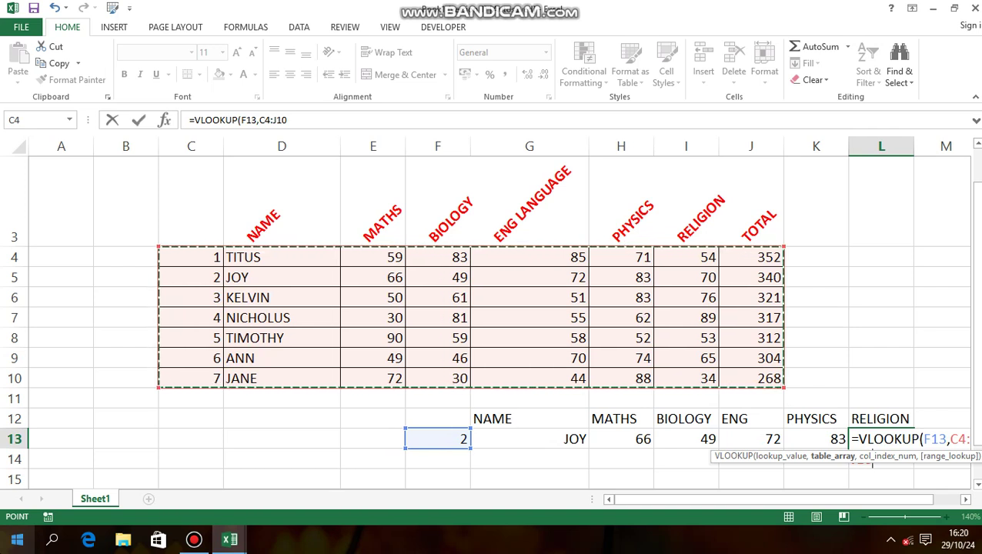
key(F4)
text(,)
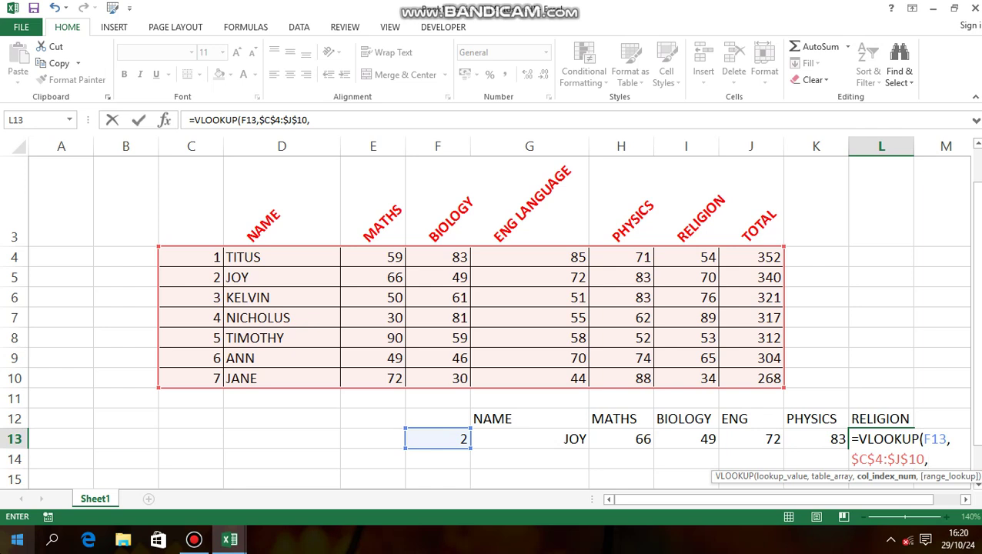
text(7,0)
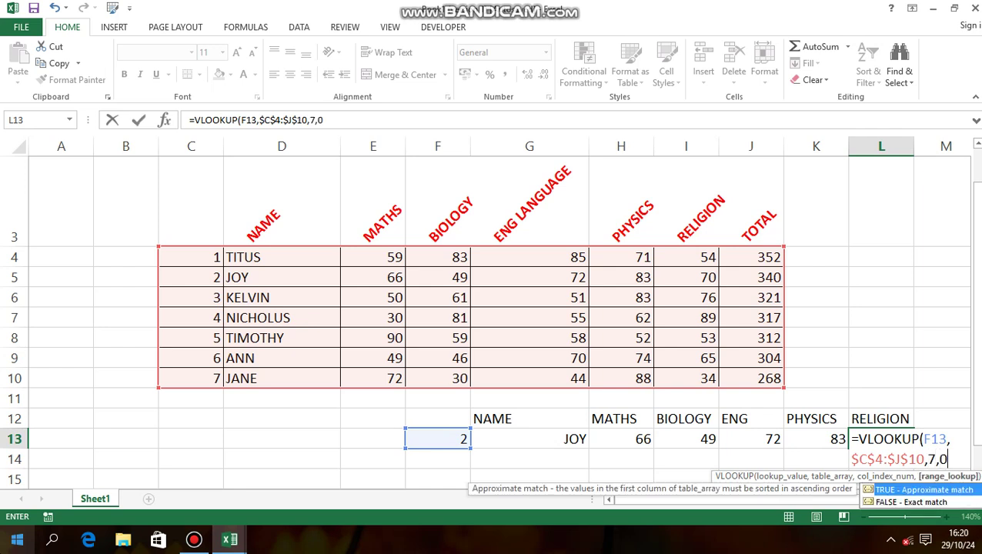
text())
key(Return)
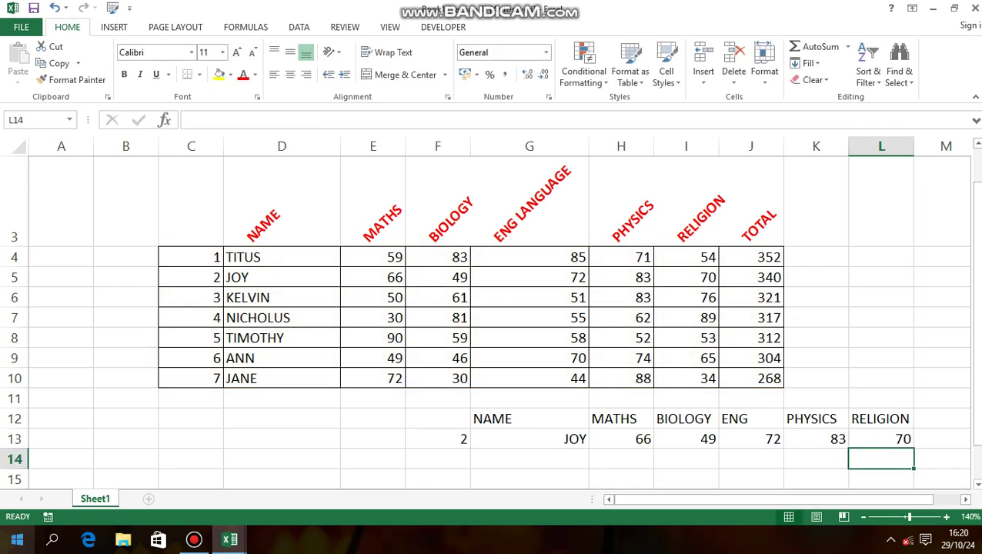
Check the whole lookup row, including RELIGION, by setting the student number in F13 to 4
click(462, 440)
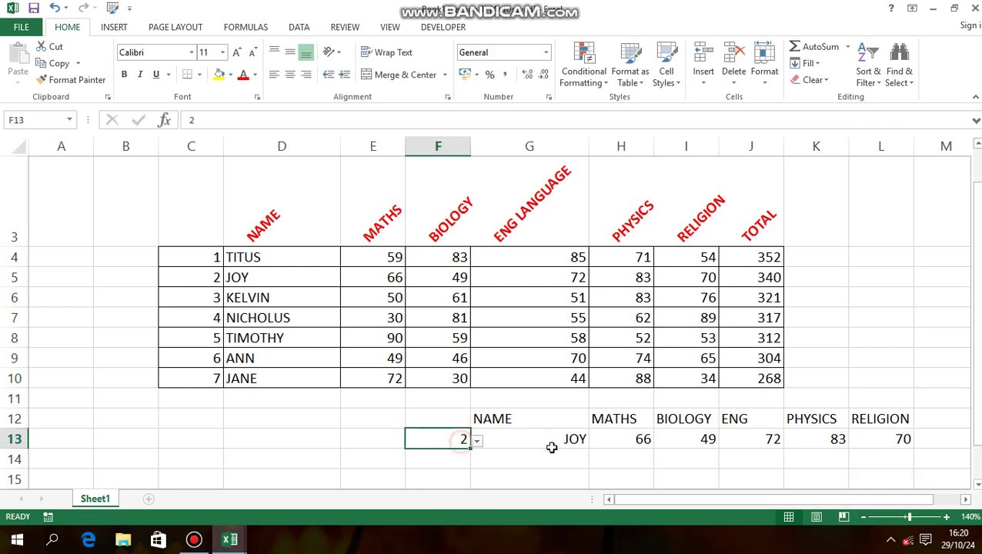
click(889, 440)
click(559, 436)
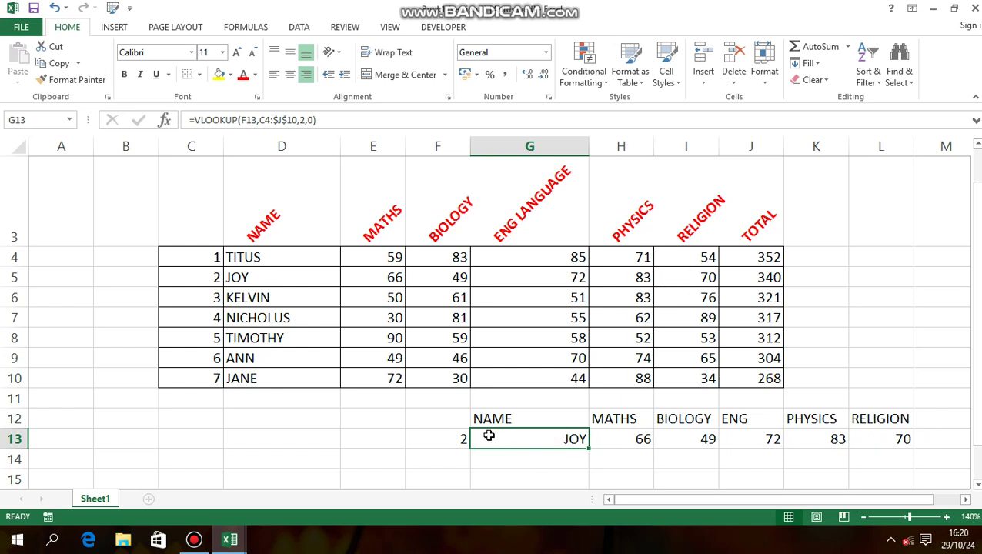
click(452, 439)
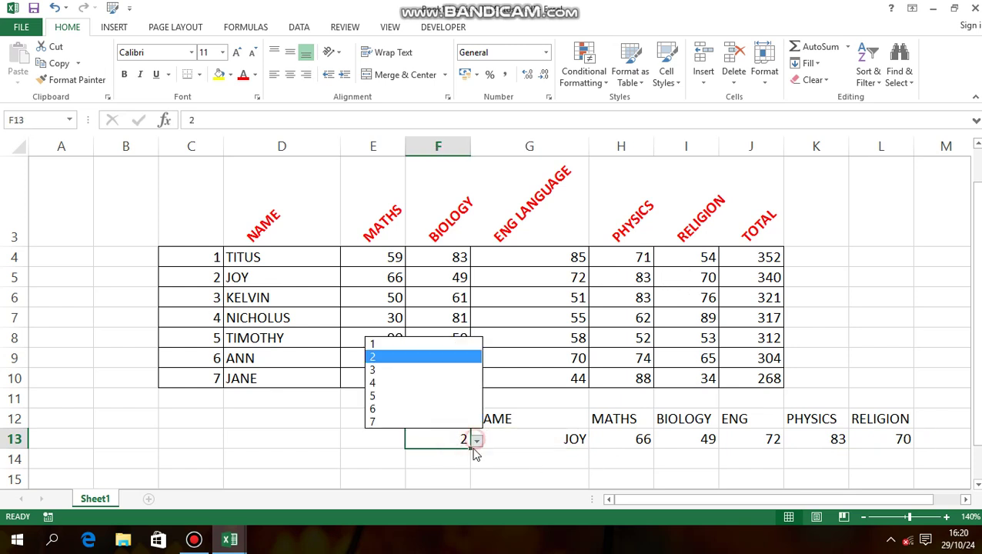
click(389, 384)
click(519, 470)
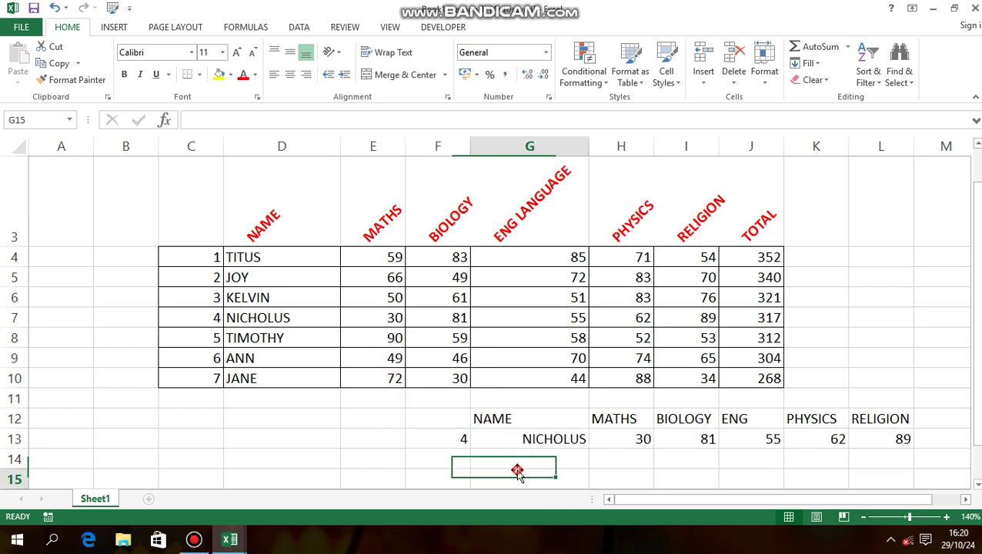
click(454, 438)
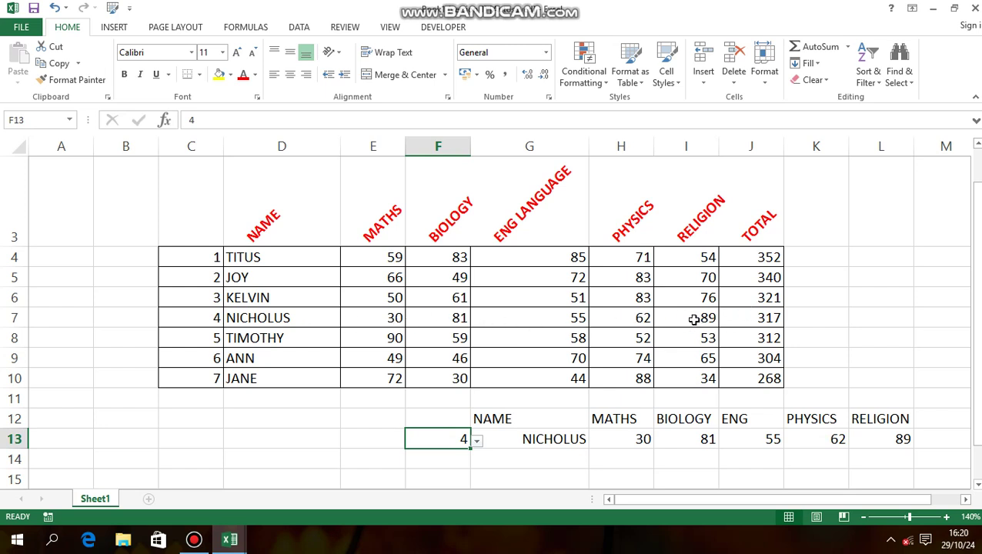
Enlarge the sheet to 170% and examine the MATHS and BIOLOGY lookup formulas in H13 and I13
scroll(593, 378, down, 1)
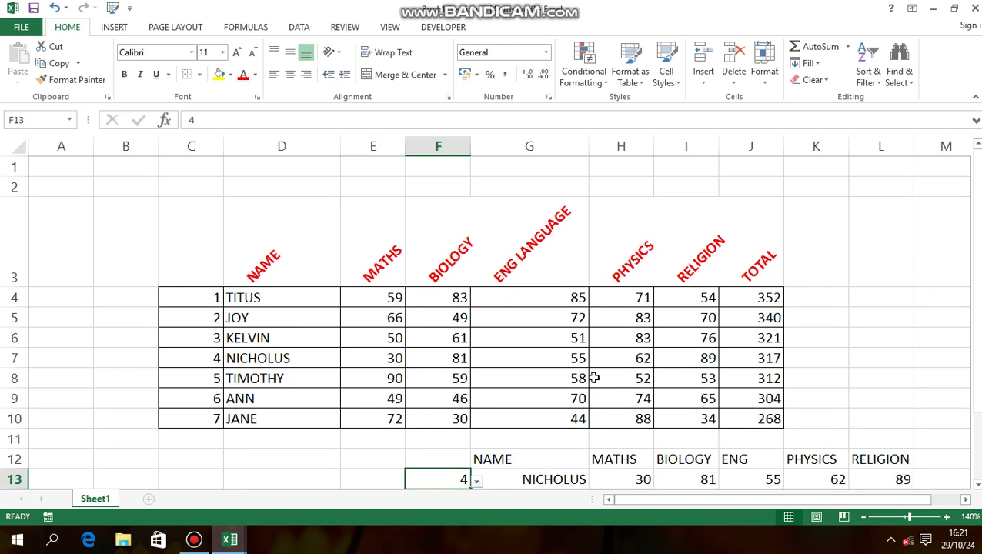
scroll(592, 378, up, 1)
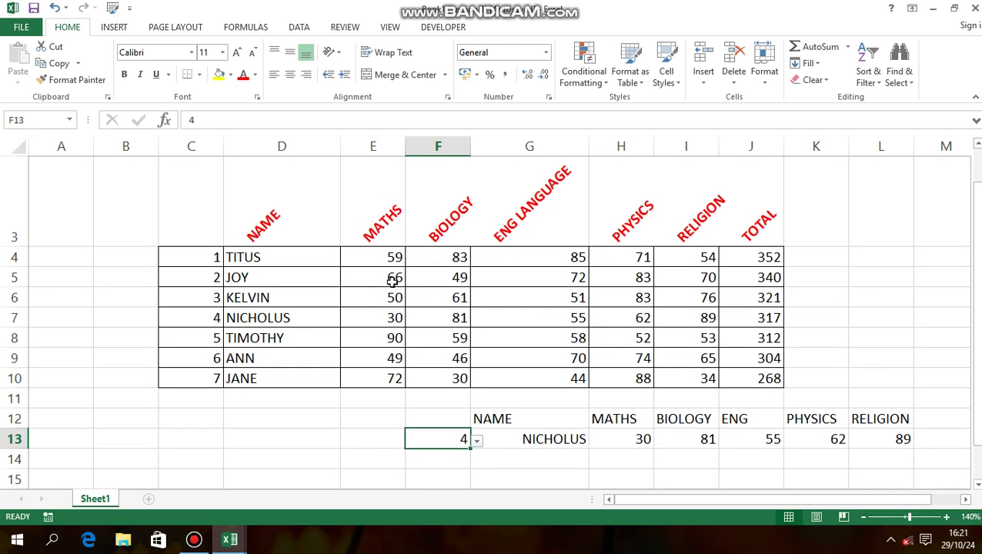
click(291, 282)
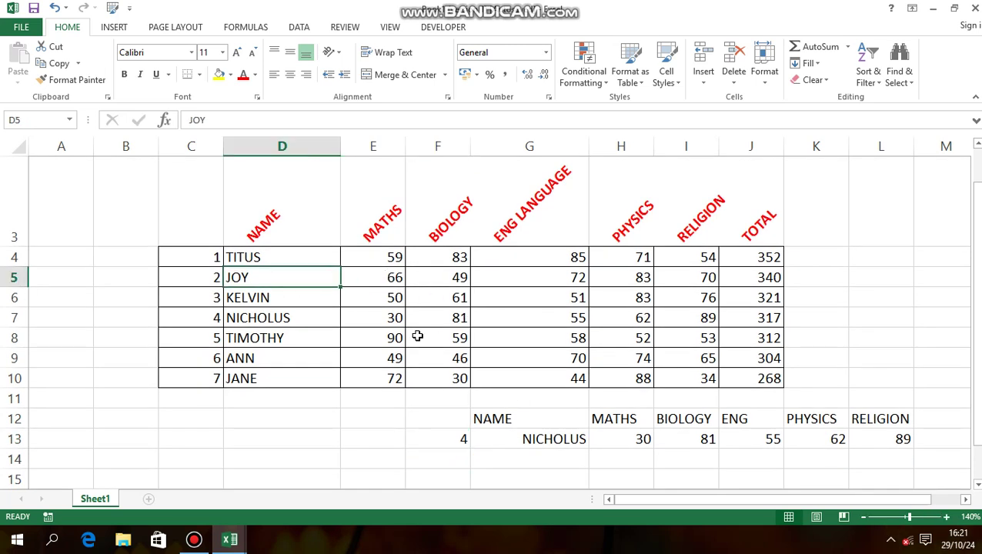
click(619, 439)
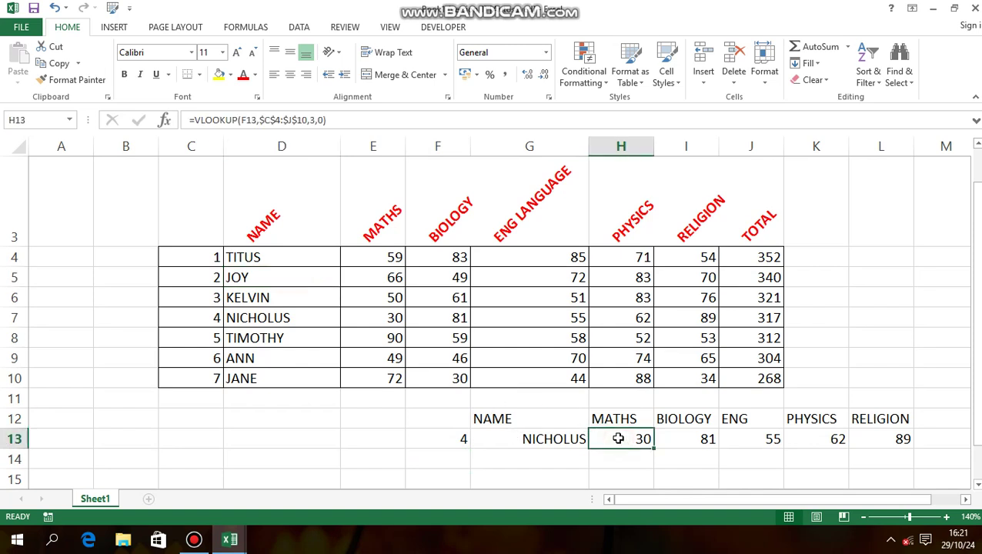
click(946, 517)
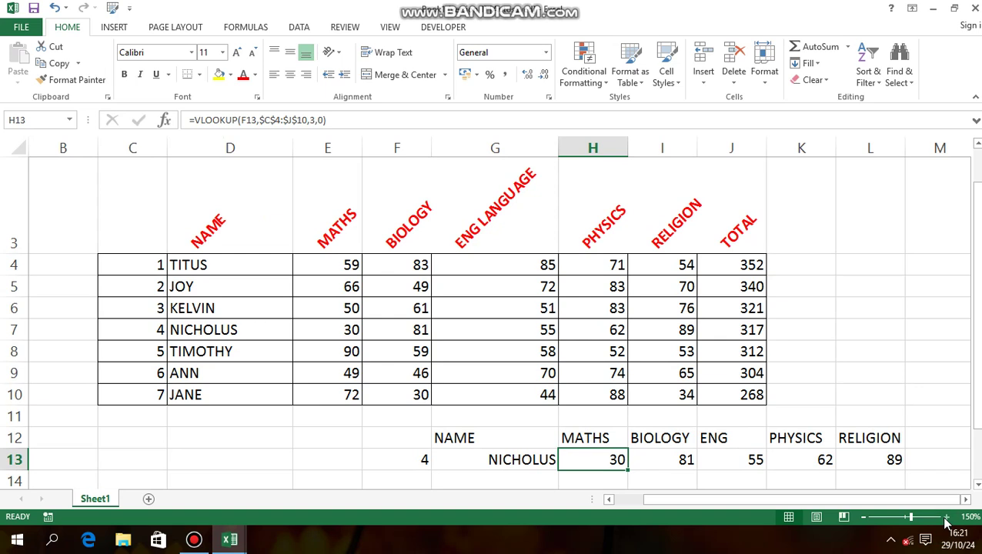
click(946, 517)
click(946, 517)
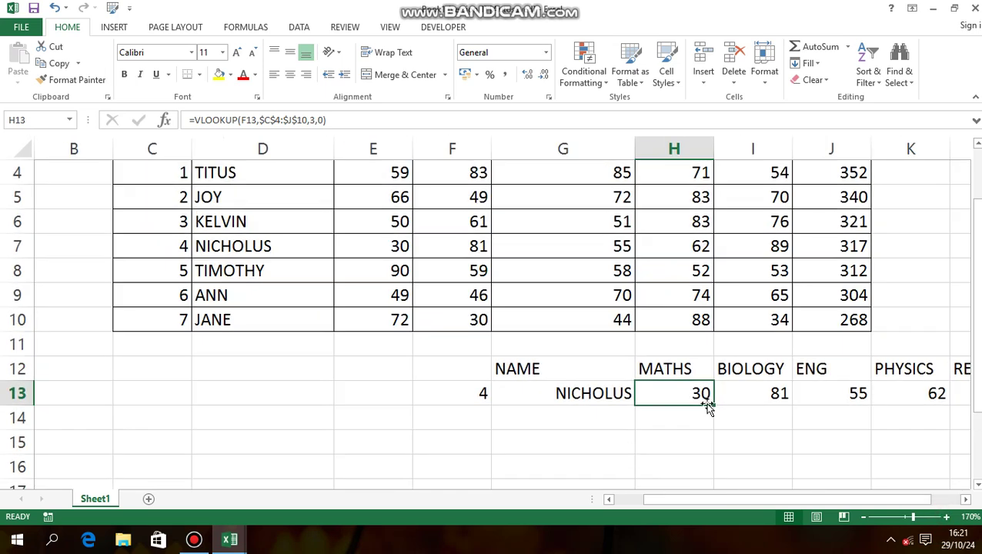
click(748, 392)
scroll(748, 393, down, 1)
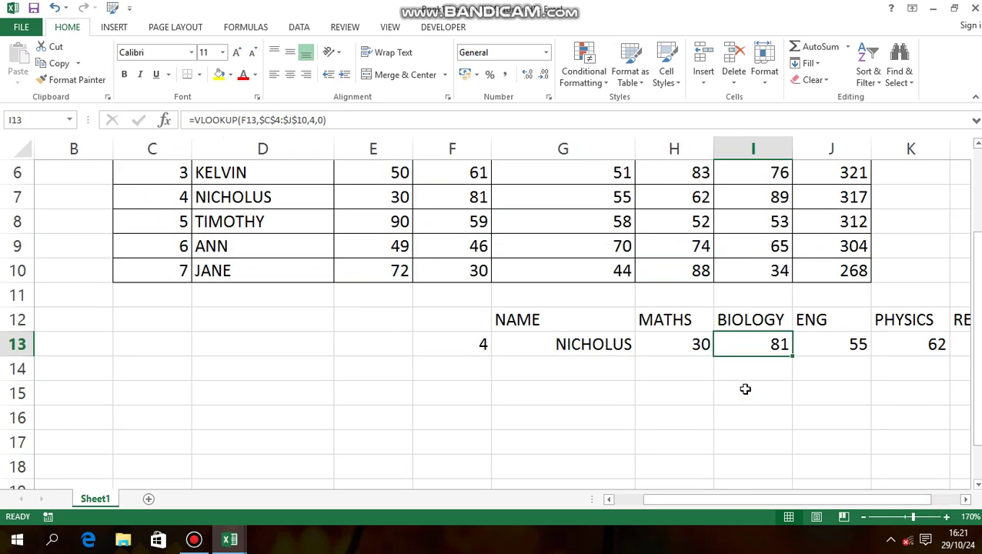
View the sheet in Page Break Preview and Page Layout, and return it to Normal view
click(860, 516)
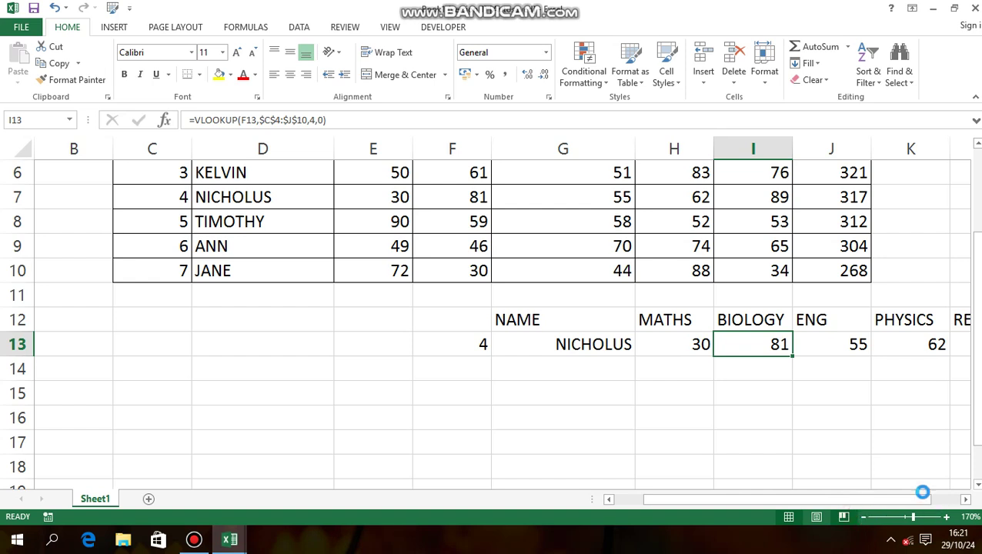
click(843, 516)
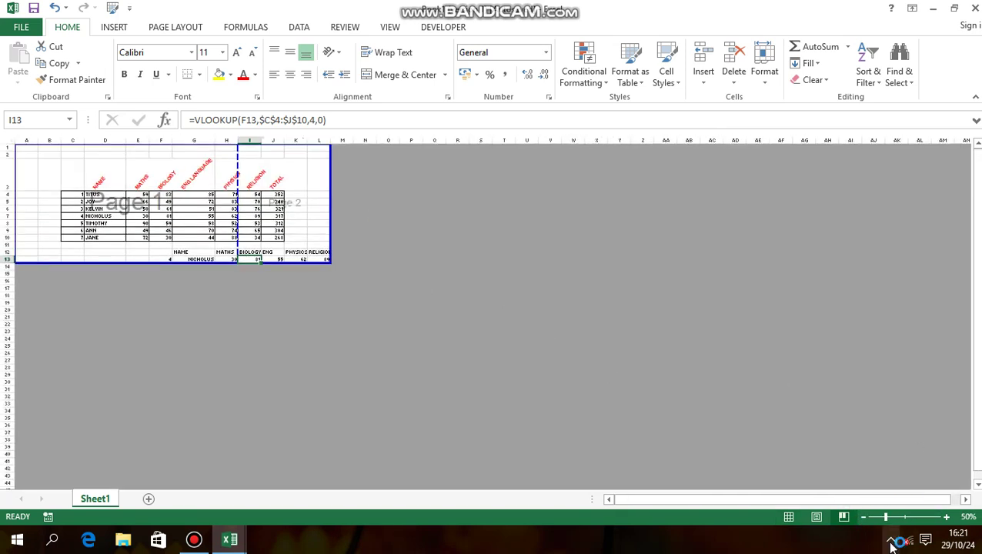
click(909, 517)
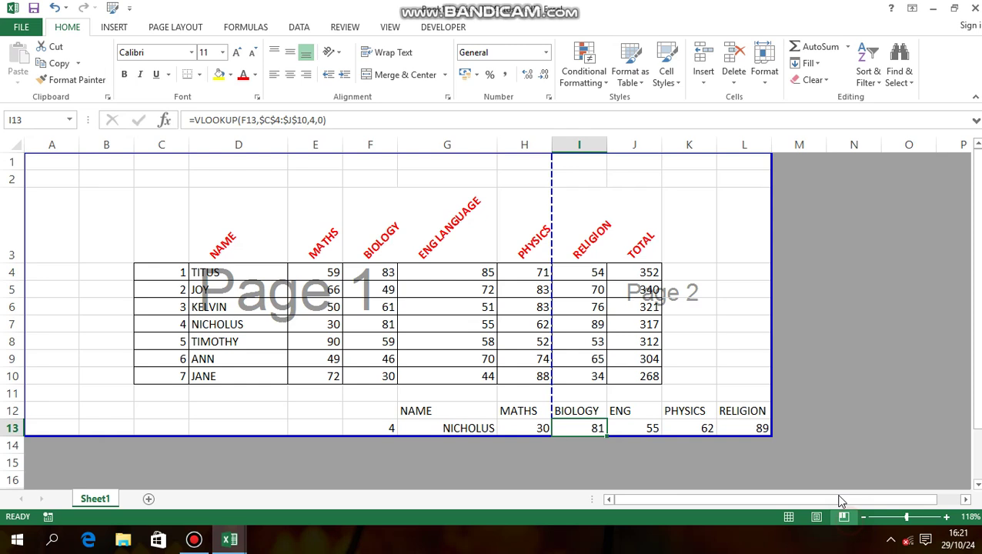
click(816, 517)
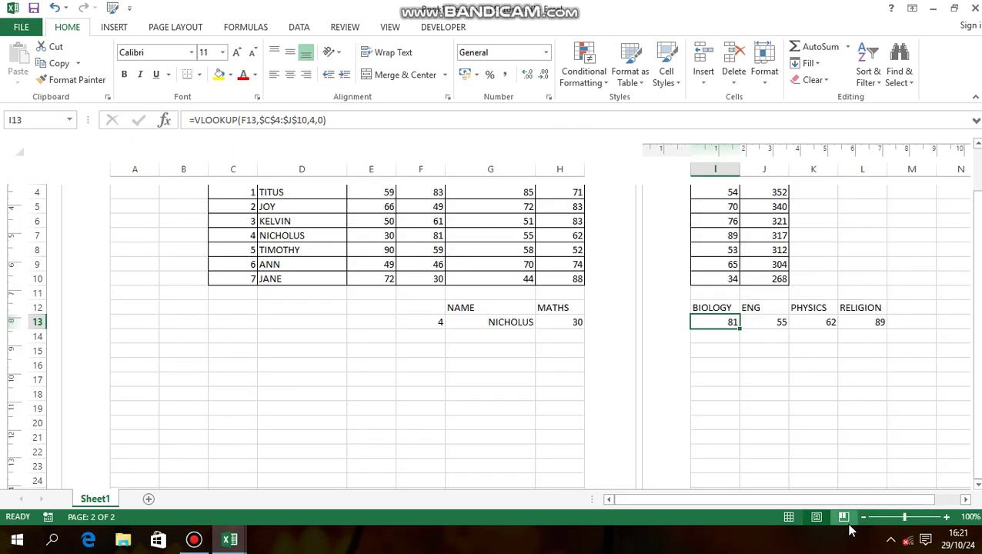
click(789, 517)
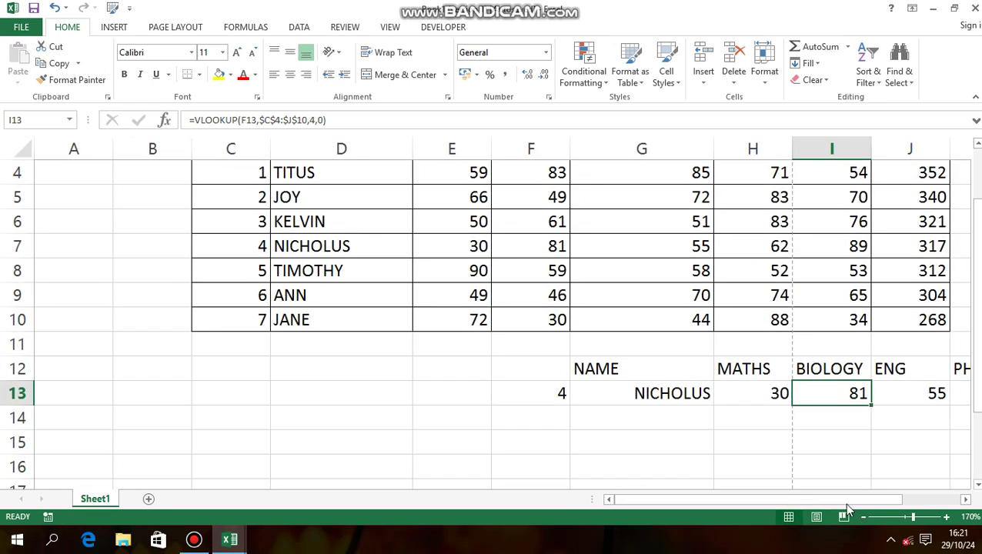
Examine the marks table and the lookup row across to the RELIGION formula in L13
click(824, 447)
scroll(824, 447, up, 1)
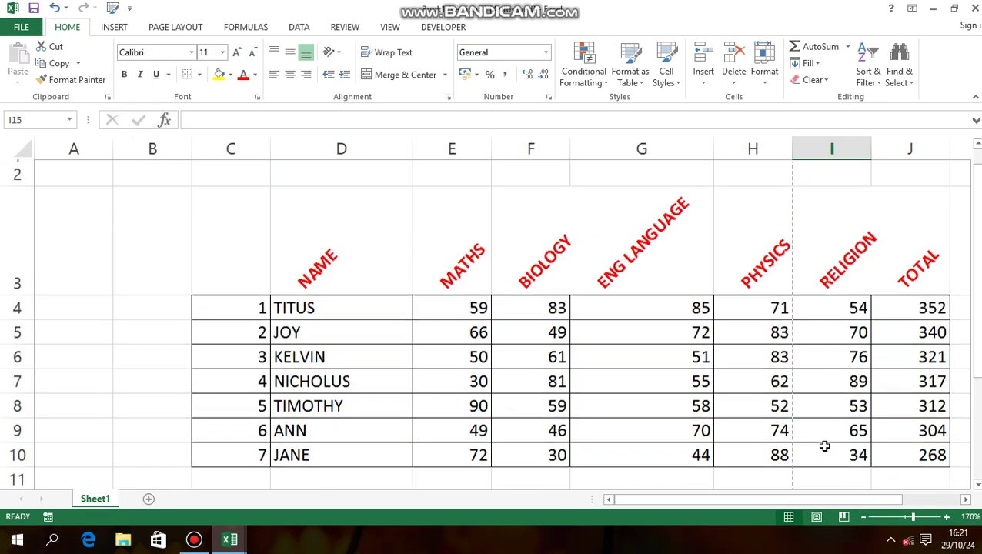
scroll(823, 447, down, 1)
drag(888, 504, 912, 510)
scroll(884, 405, down, 2)
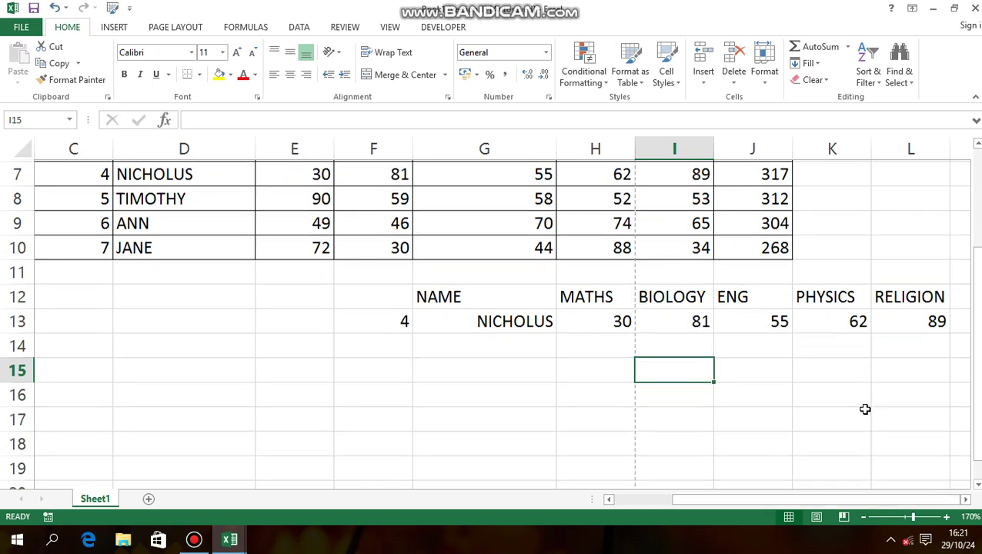
scroll(868, 410, up, 1)
click(897, 346)
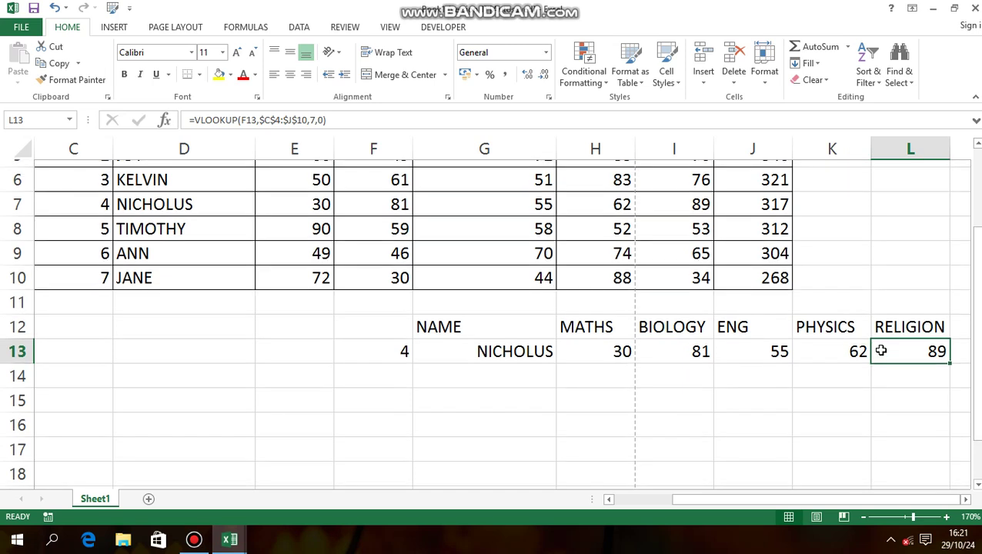
Reduce the sheet zoom to 150% and view the marks table with its headings together with the lookup row
scroll(879, 347, up, 1)
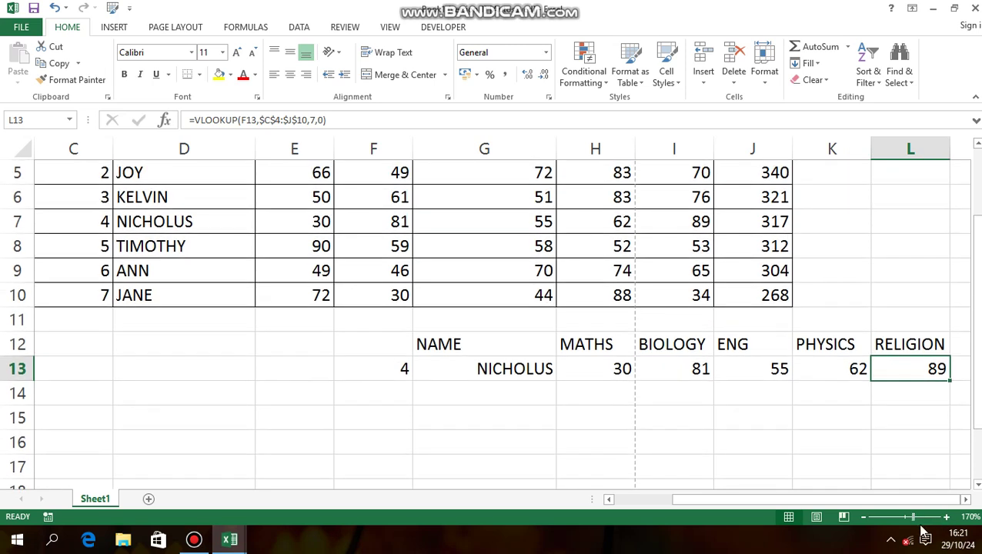
click(864, 517)
click(863, 517)
scroll(865, 462, up, 1)
scroll(865, 462, up, 1)
scroll(865, 461, down, 1)
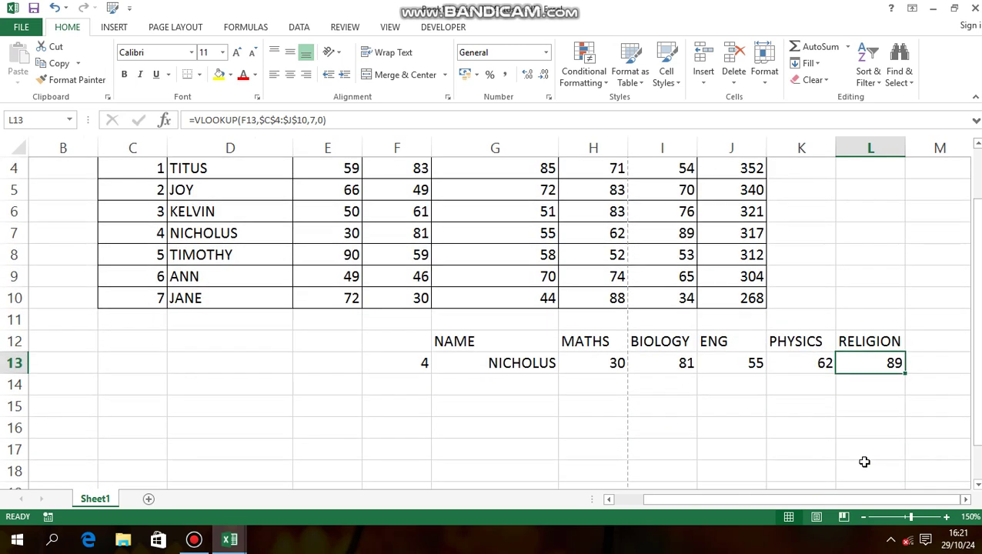
scroll(864, 462, up, 1)
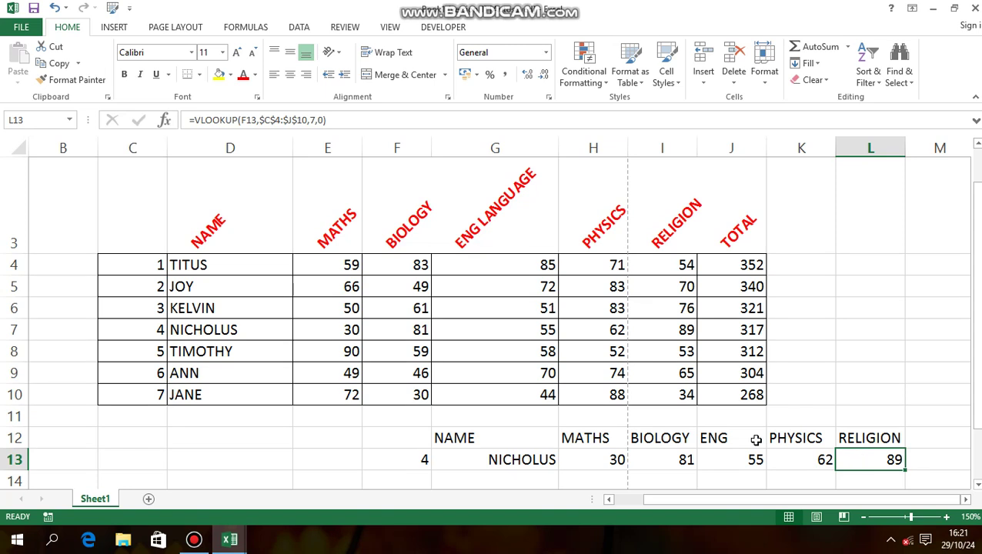
click(479, 350)
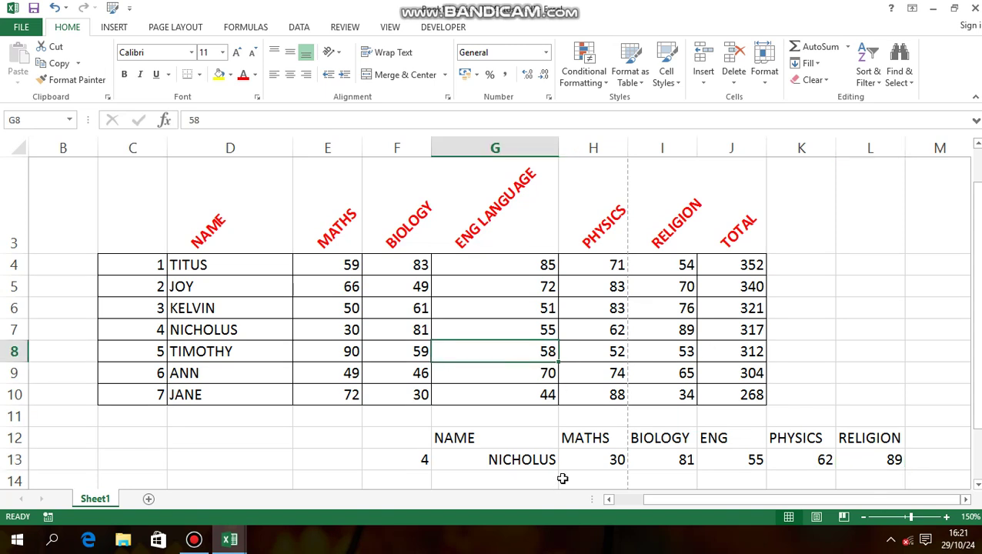
Test the lookup row by setting the student number in F13 to 1 and then to 2
click(416, 458)
click(438, 462)
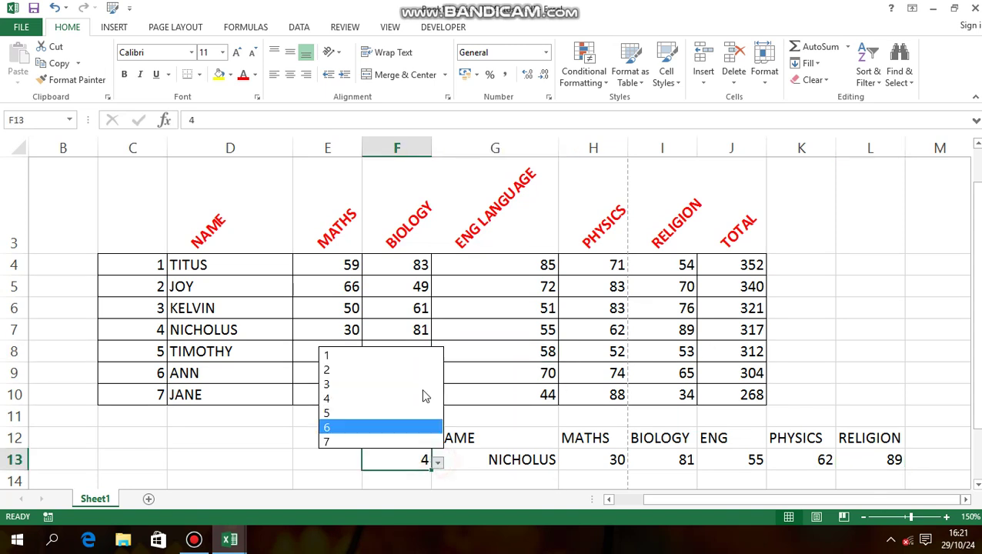
click(396, 355)
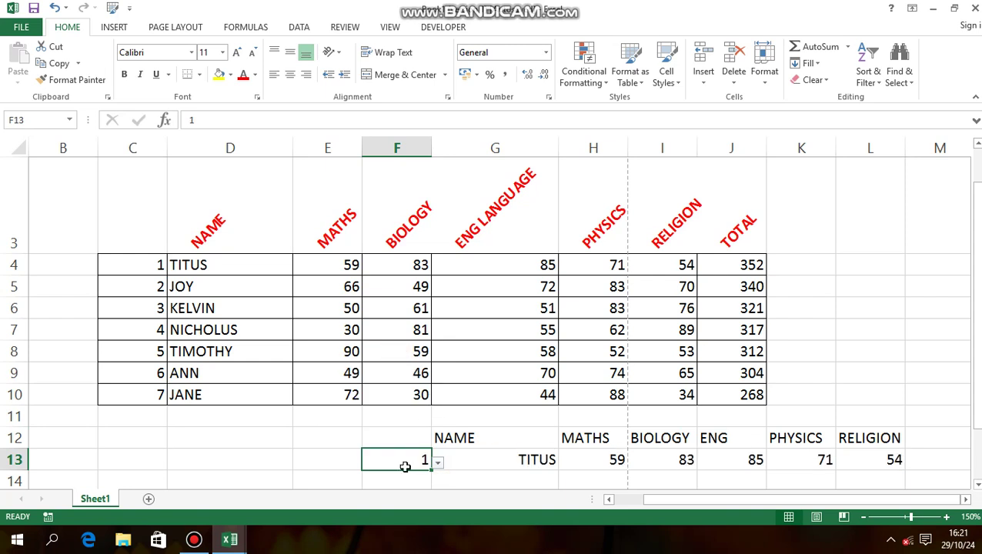
click(438, 463)
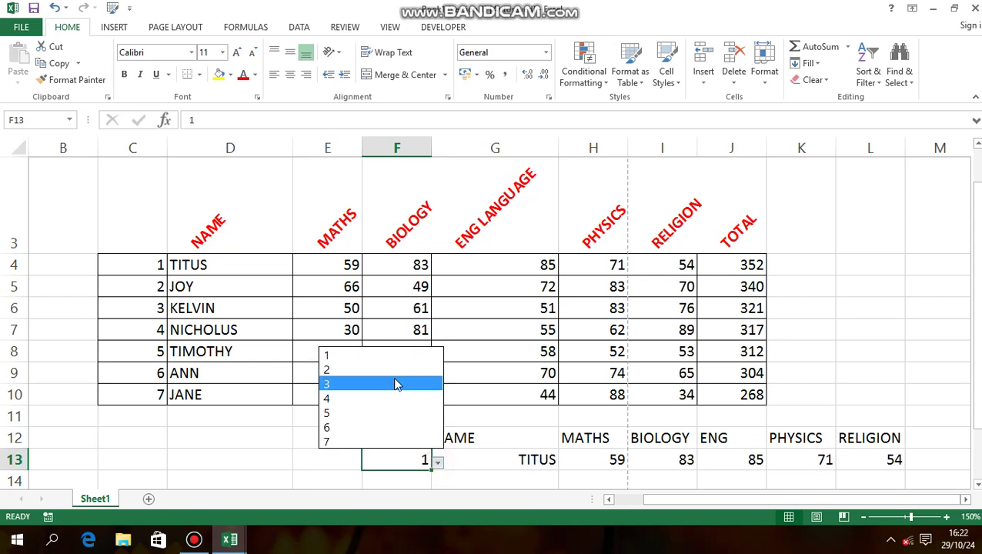
click(372, 371)
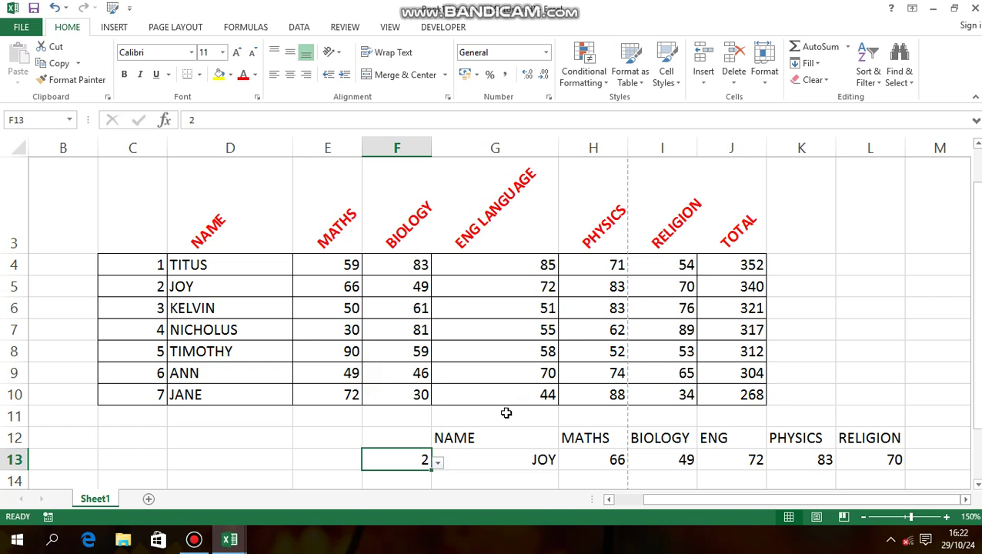
click(520, 394)
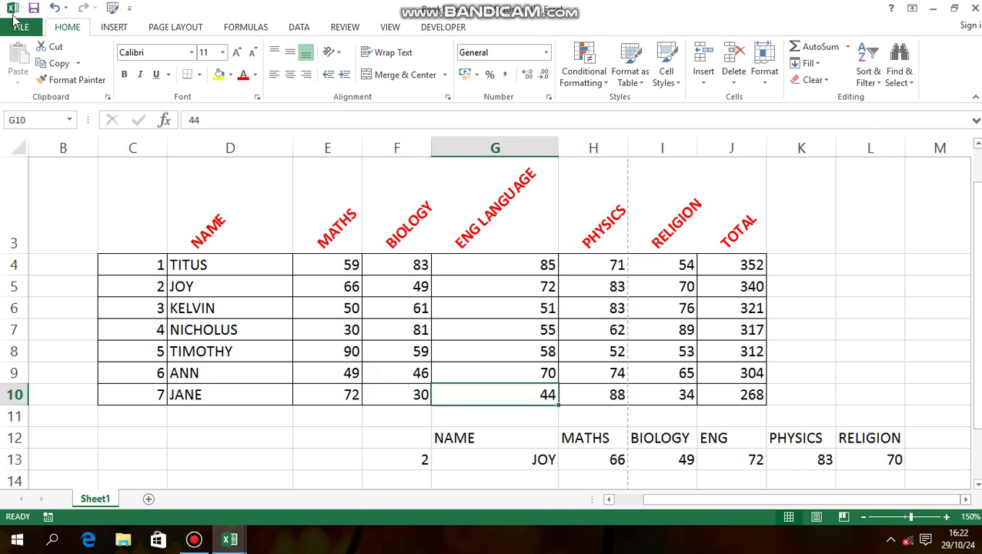
Preview the marks sheet for printing and start closing the workbook
key(ctrl+s)
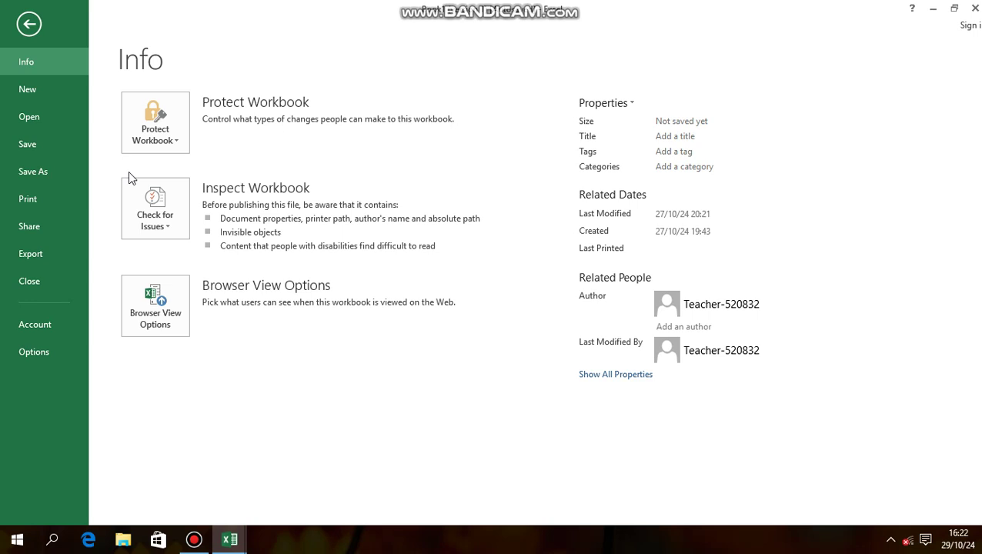
click(28, 198)
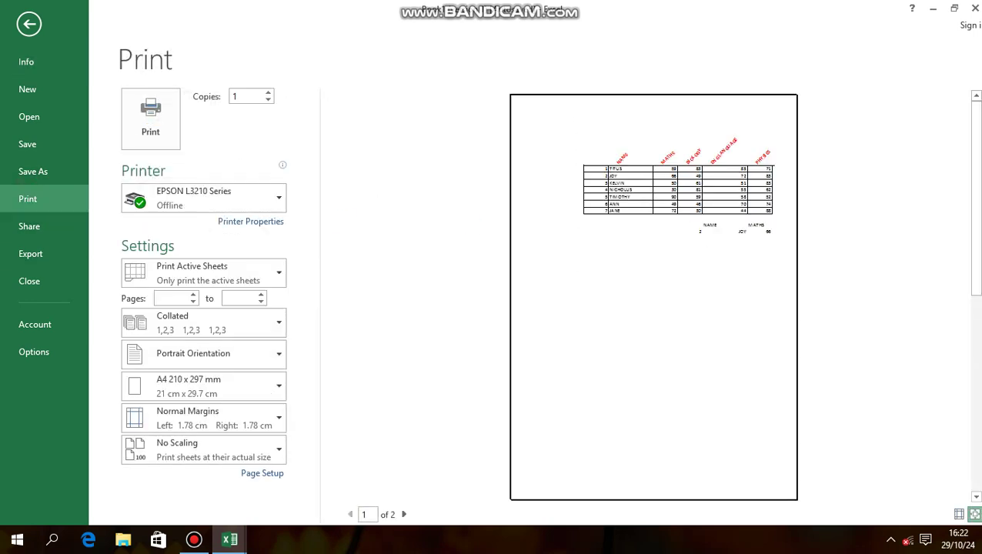
click(975, 8)
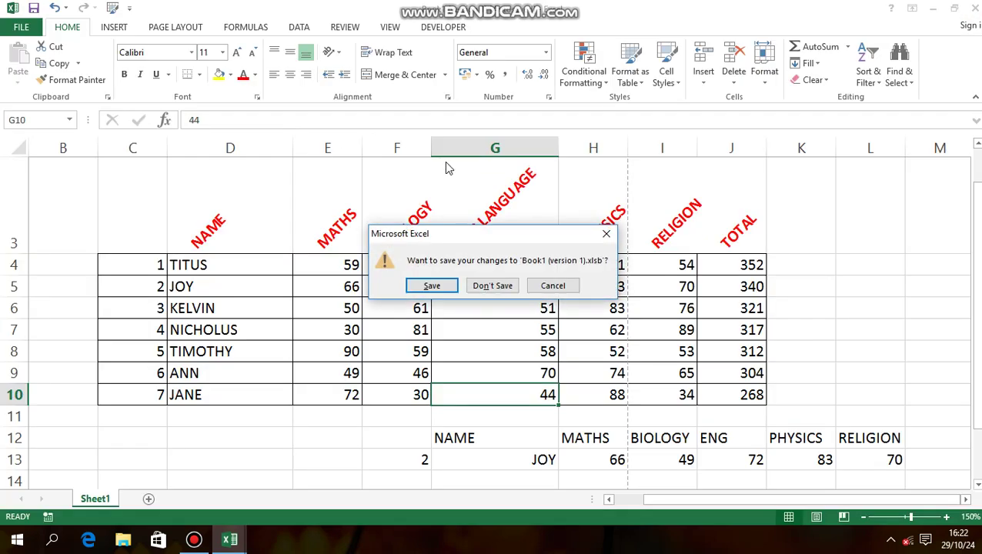